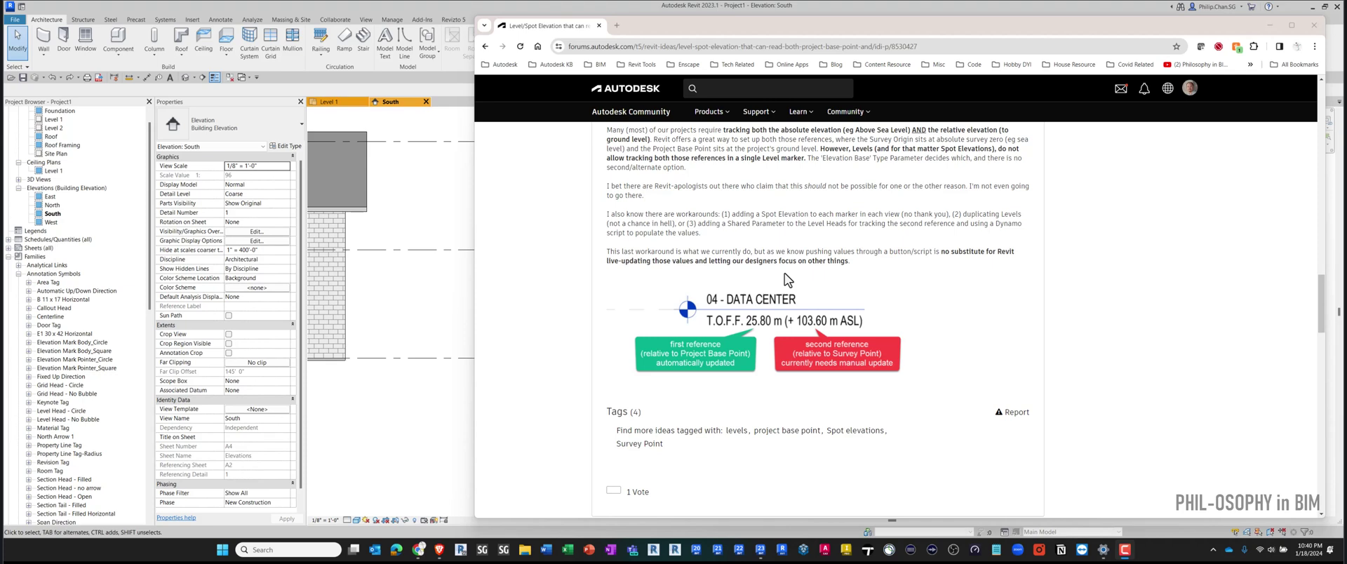
Step: Restore the South elevation view with its Roof, Level 2 and Level 1 levels and select Level 1
left_click(1268, 28)
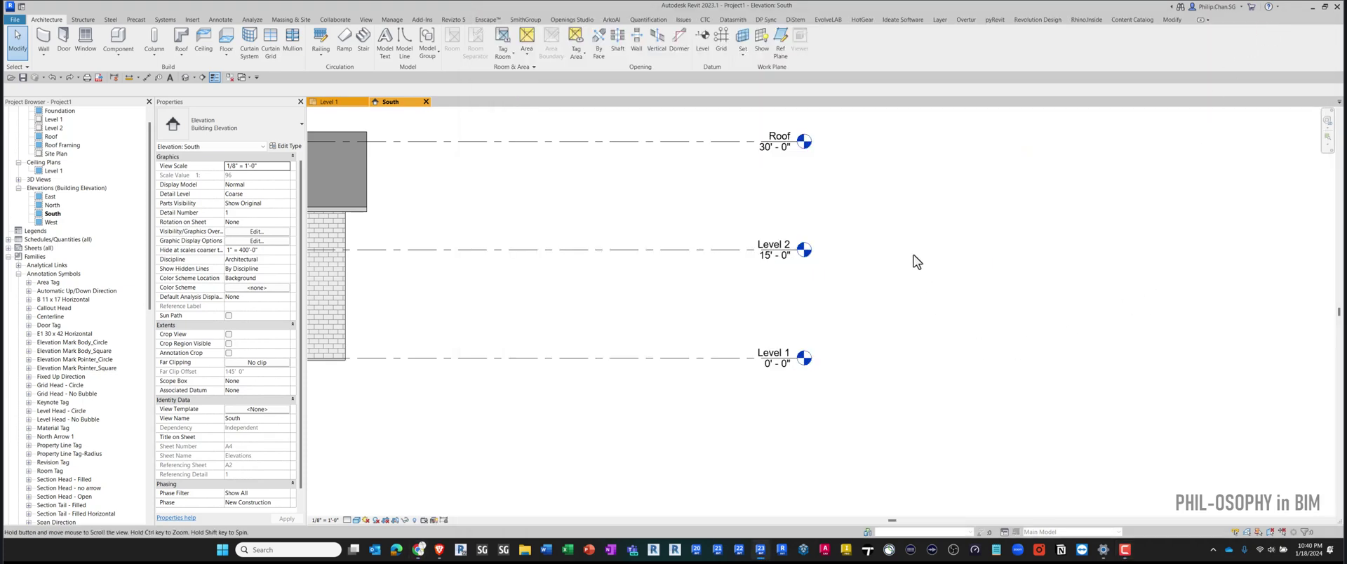
middle_click_drag(916, 262, 937, 287)
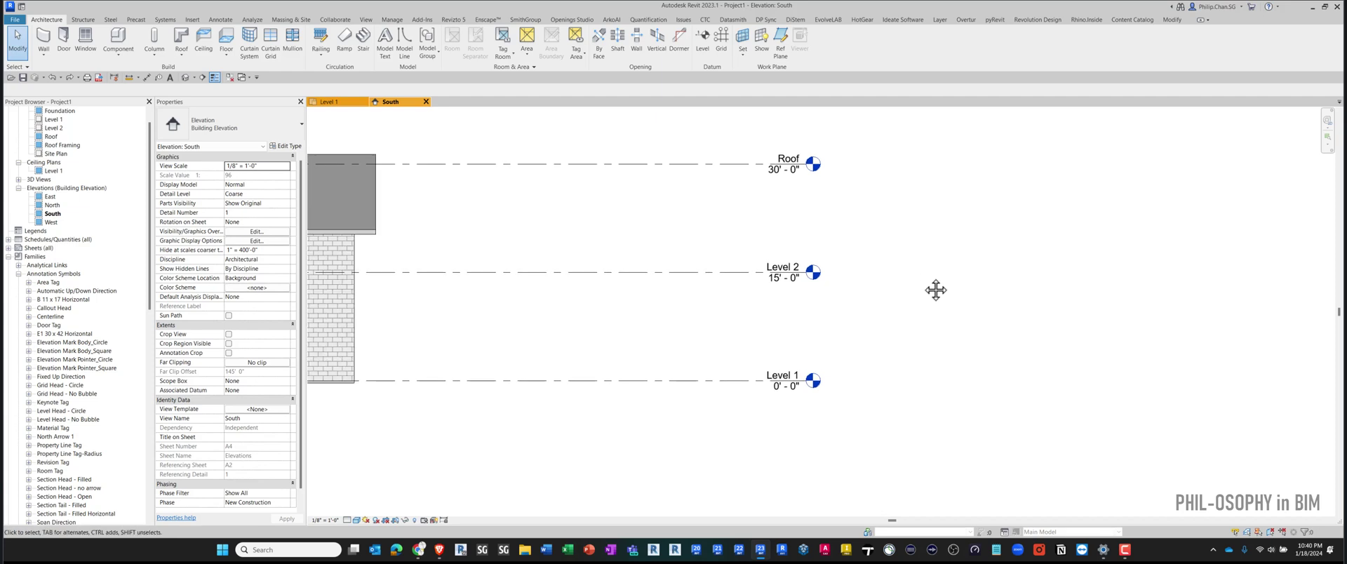
scroll(928, 283, "down", 3)
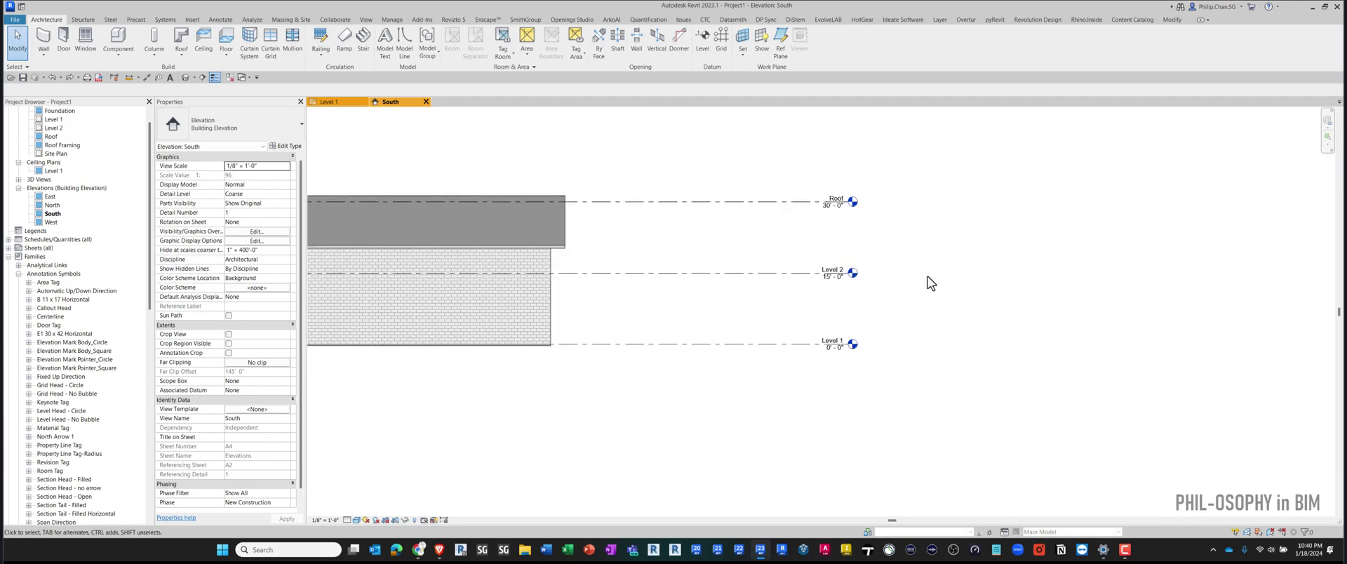
scroll(917, 316, "up", 3)
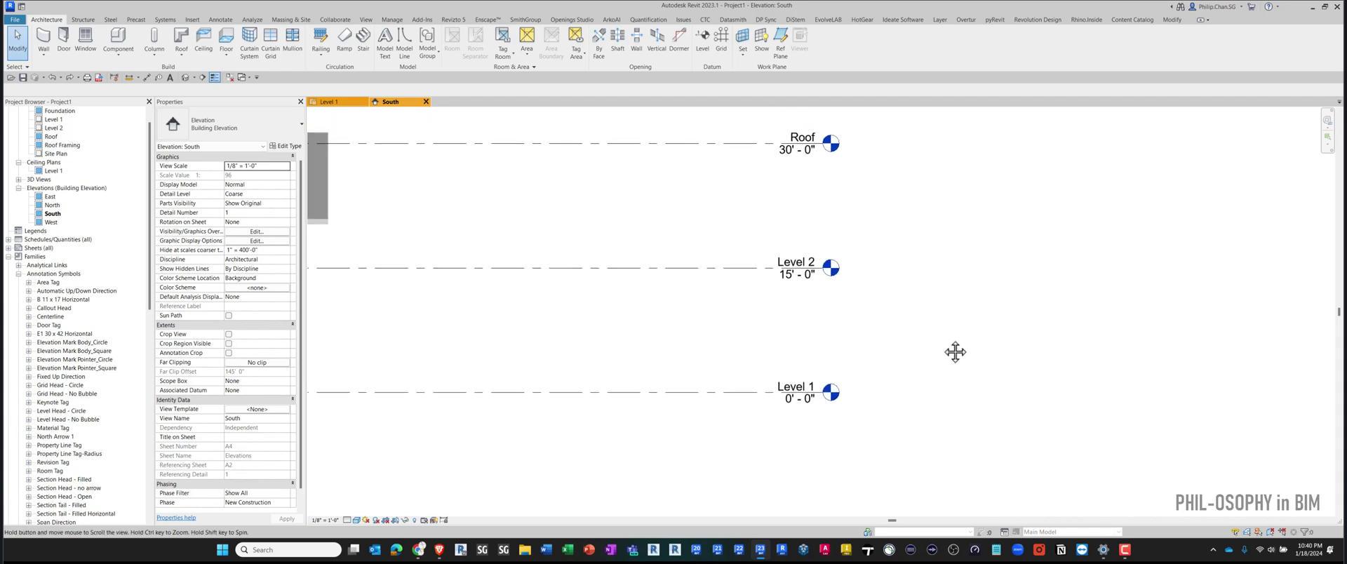
scroll(854, 376, "up", 2)
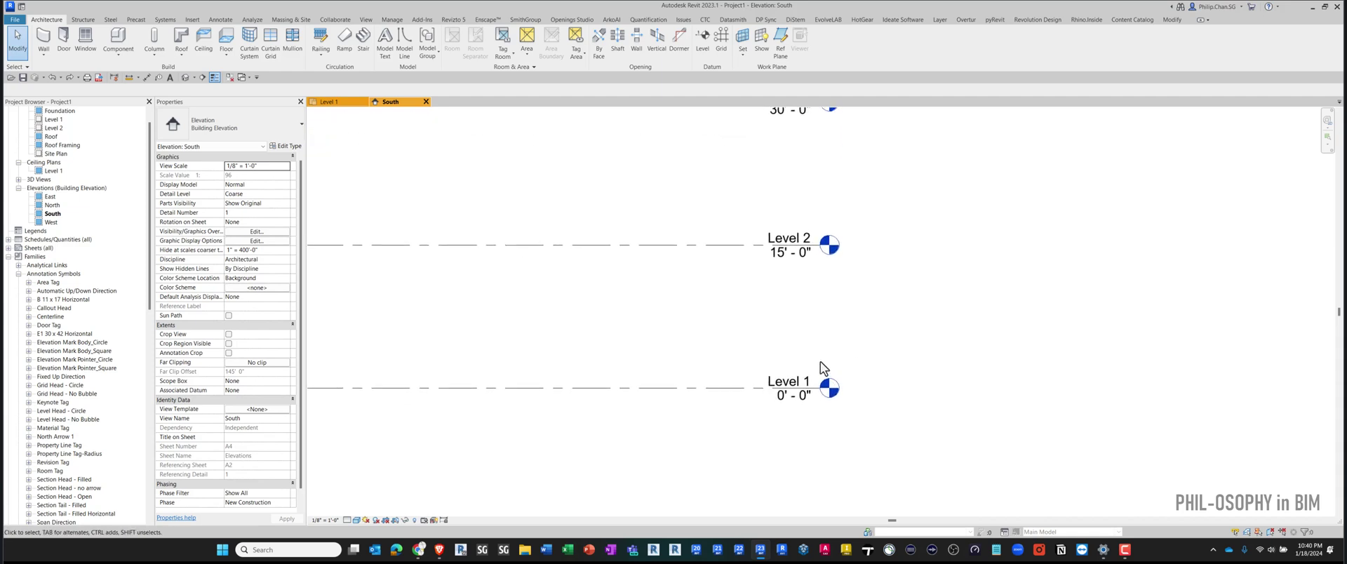
scroll(877, 351, "down", 1)
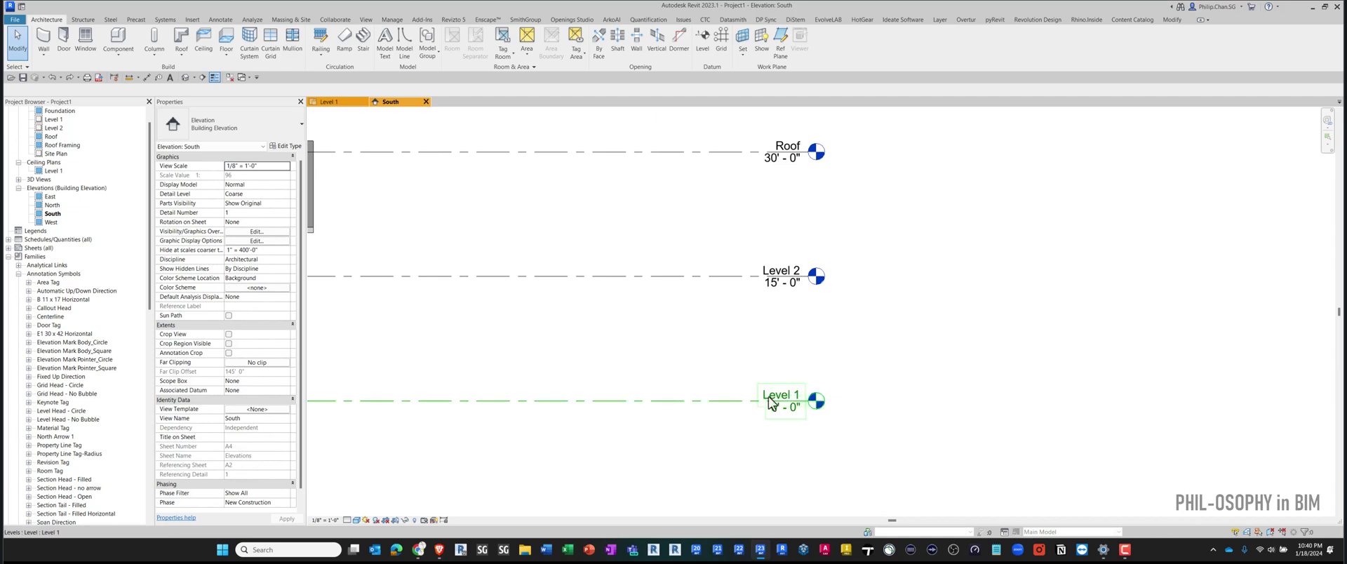
left_click(745, 400)
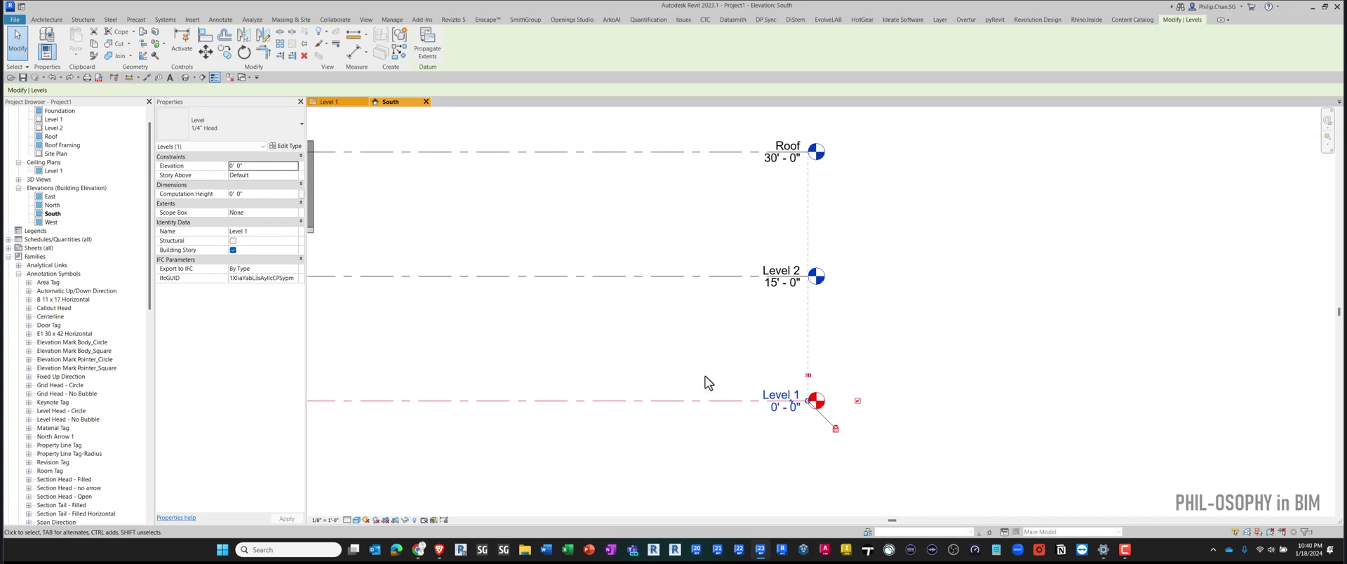
middle_click_drag(706, 382, 689, 382)
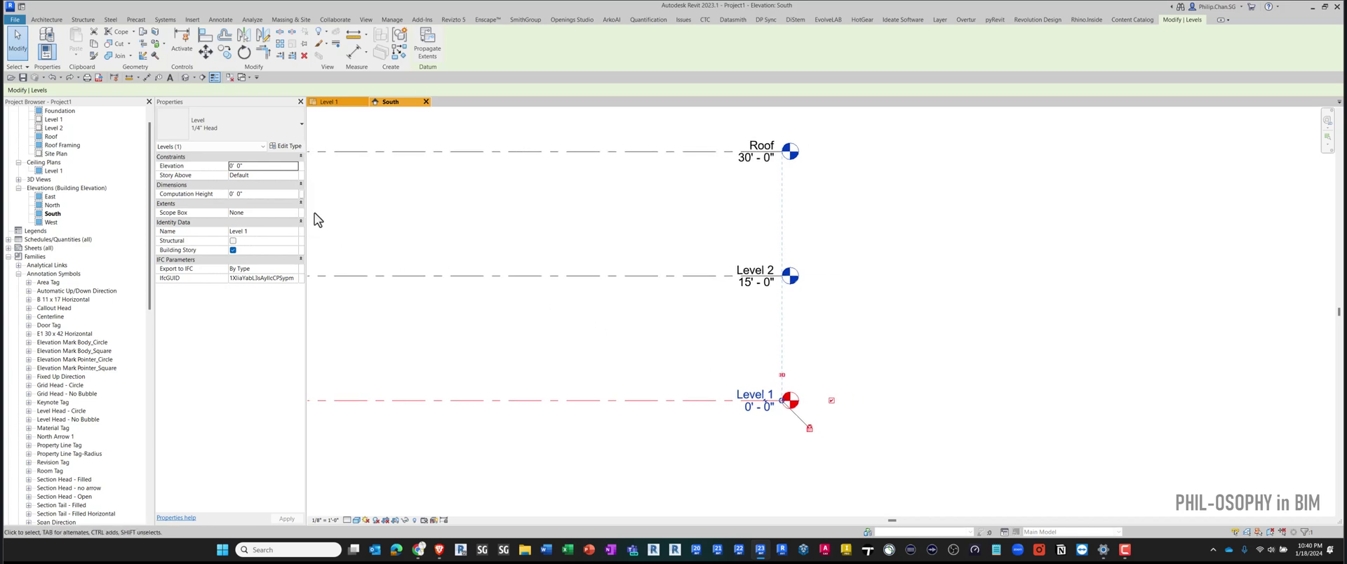
left_click(286, 146)
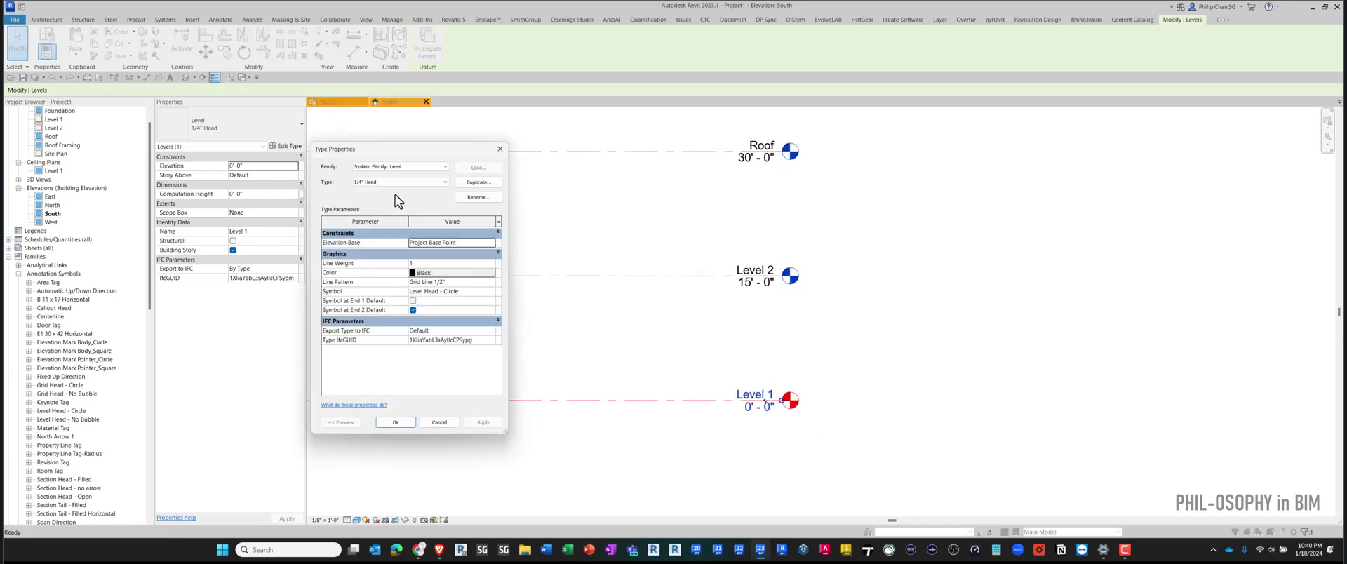
left_click_drag(400, 150, 406, 173)
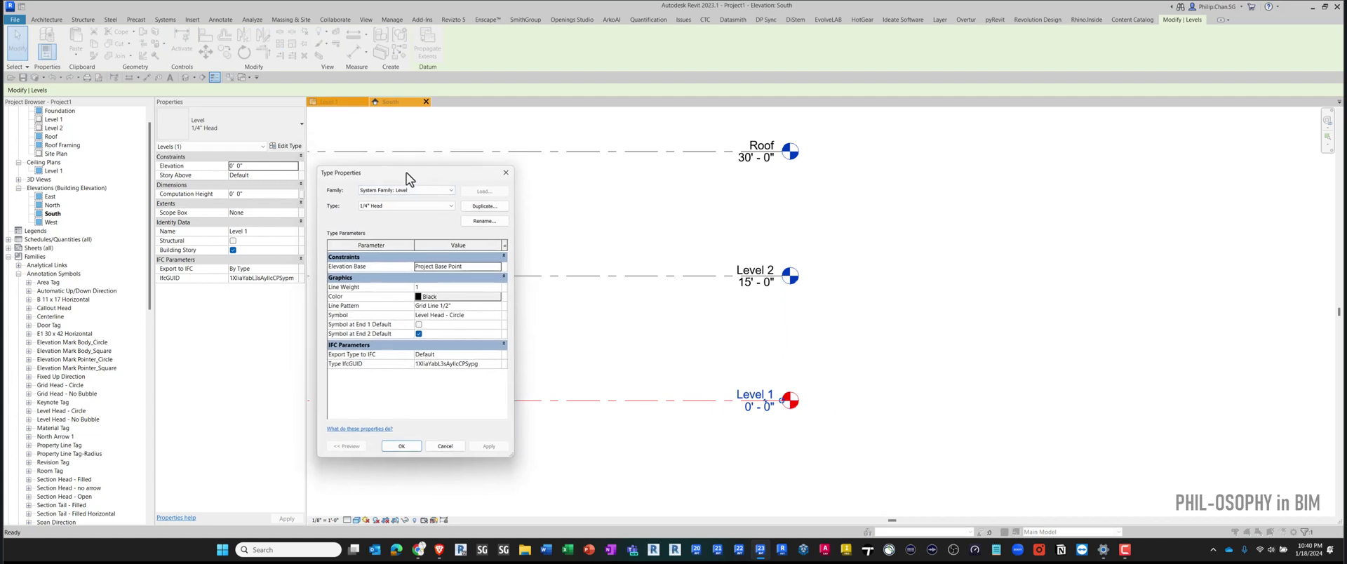
left_click(457, 275)
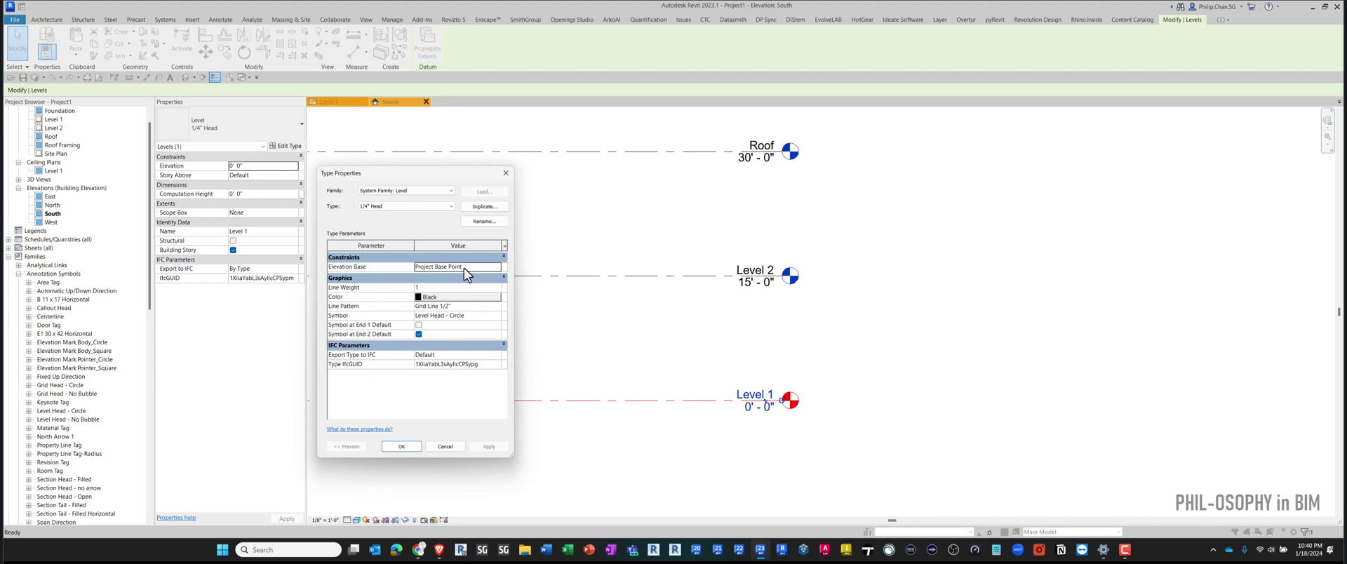
left_click(497, 268)
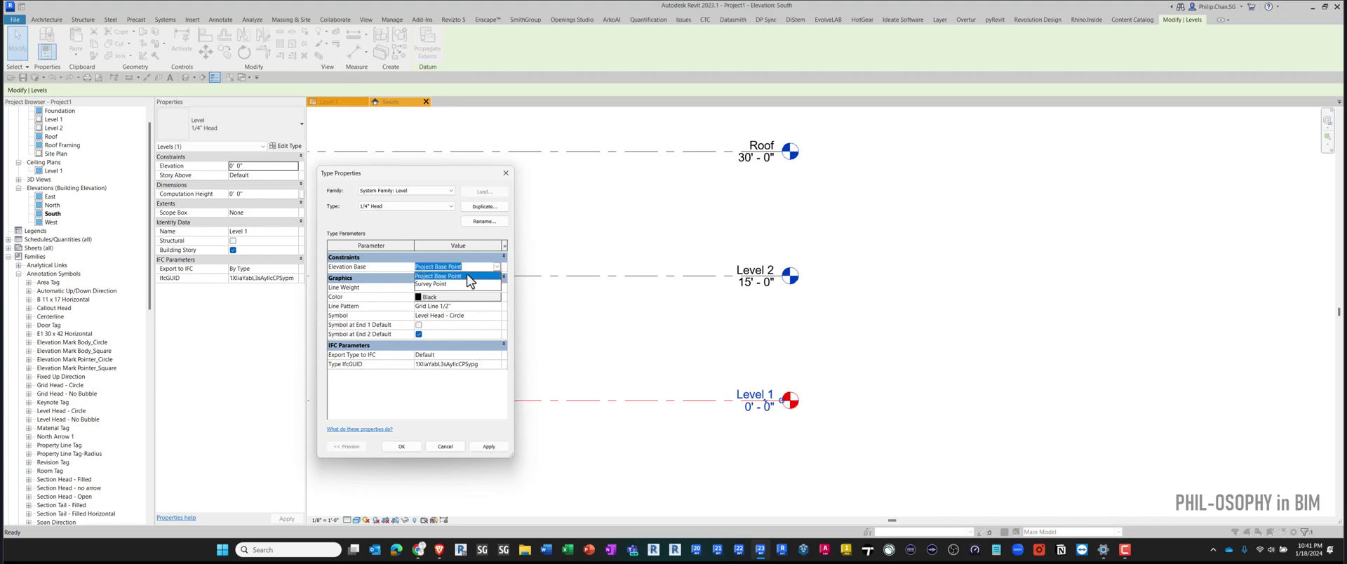
left_click(470, 276)
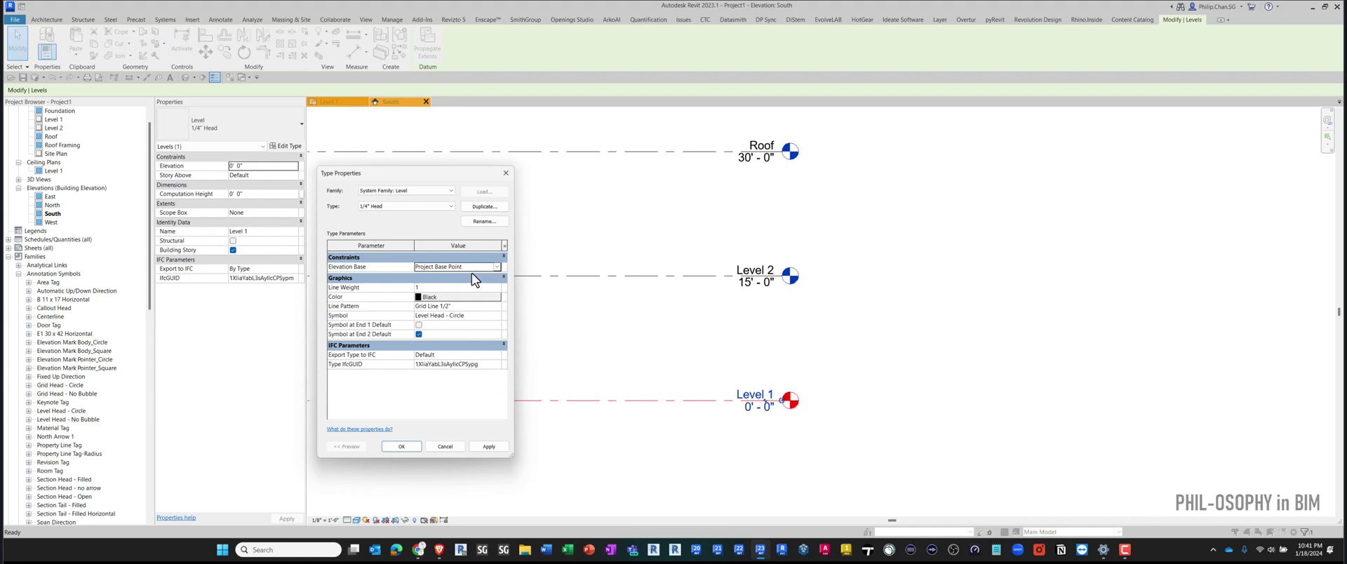
left_click(441, 447)
left_click(519, 371)
scroll(530, 370, "down", 1)
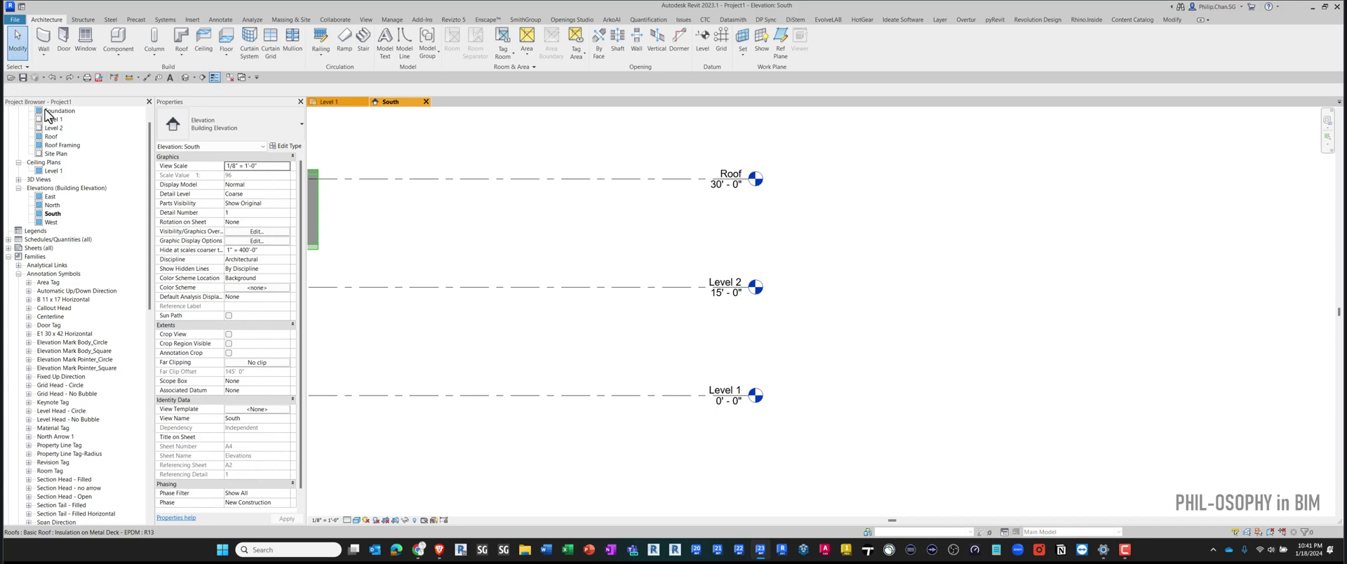
Step: Under Families > Annotation Symbols in the Project Browser, edit the Level Head - Circle family
left_click(78, 316)
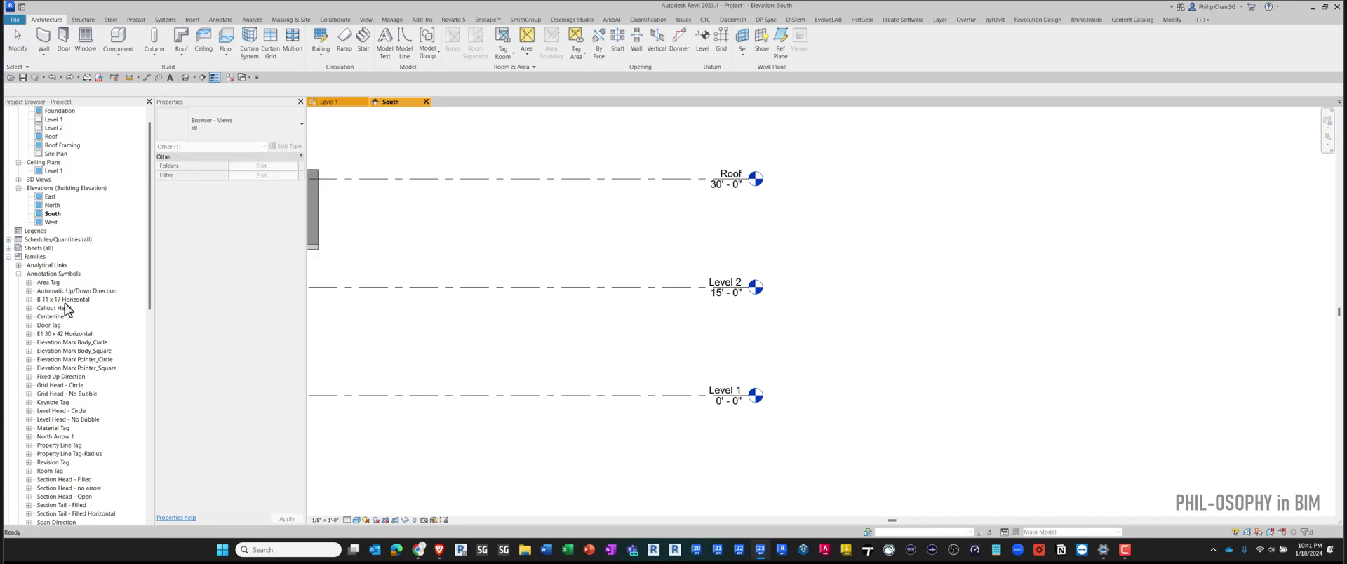
left_click(40, 259)
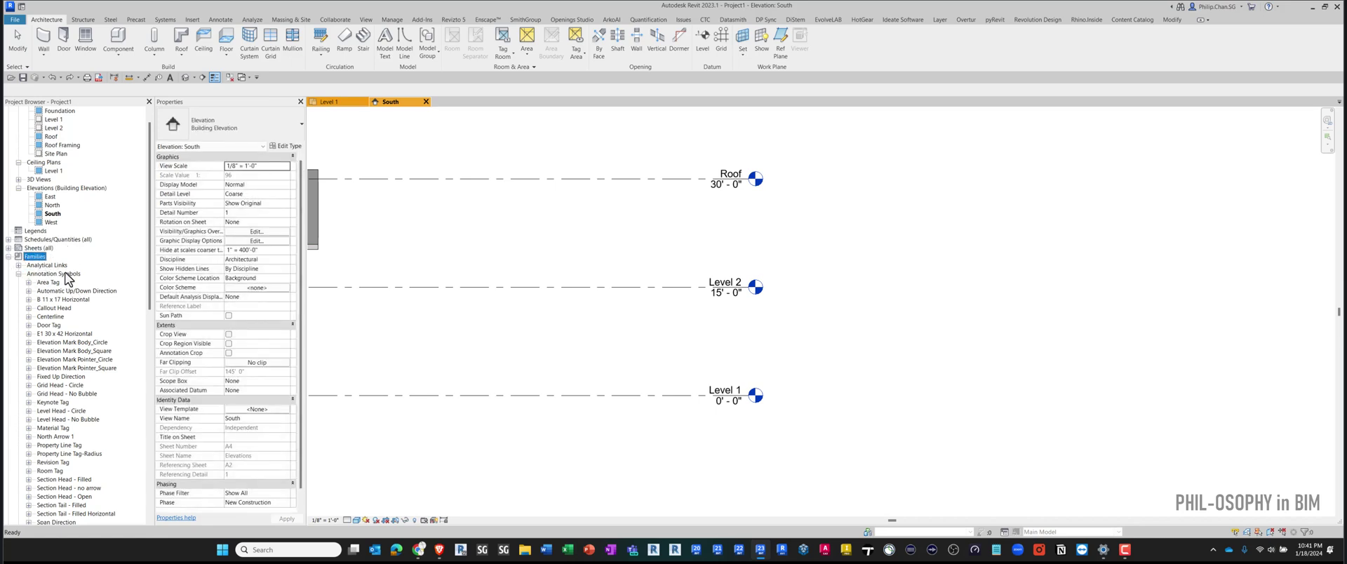
left_click(67, 275)
scroll(68, 280, "down", 2)
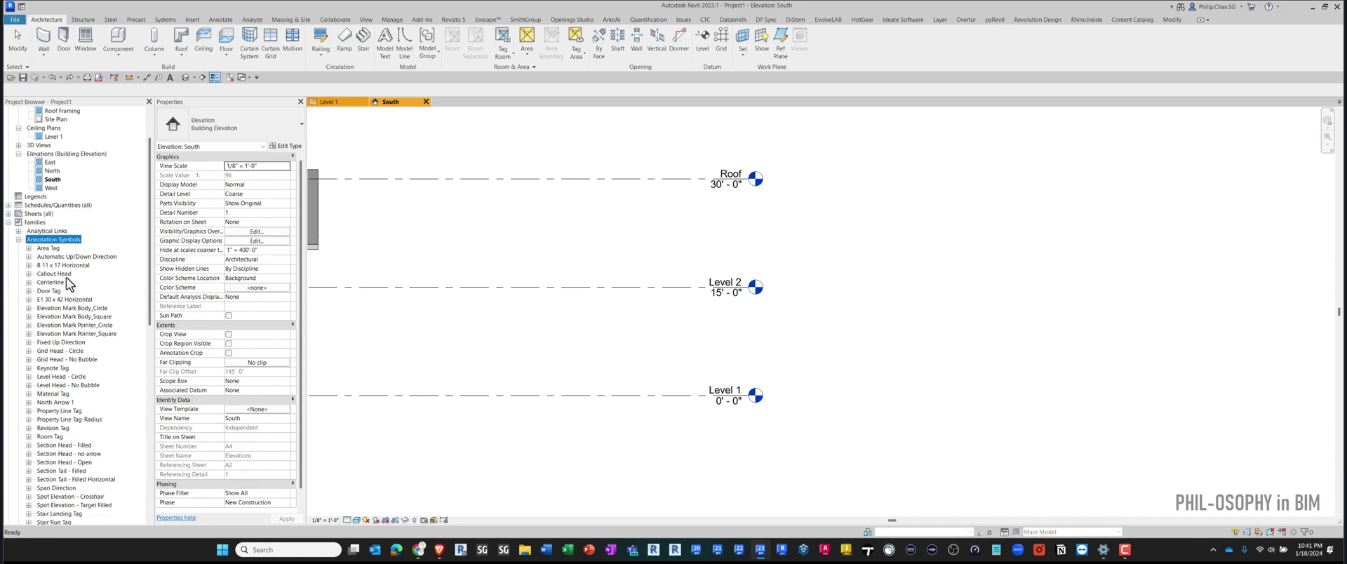
scroll(68, 284, "down", 2)
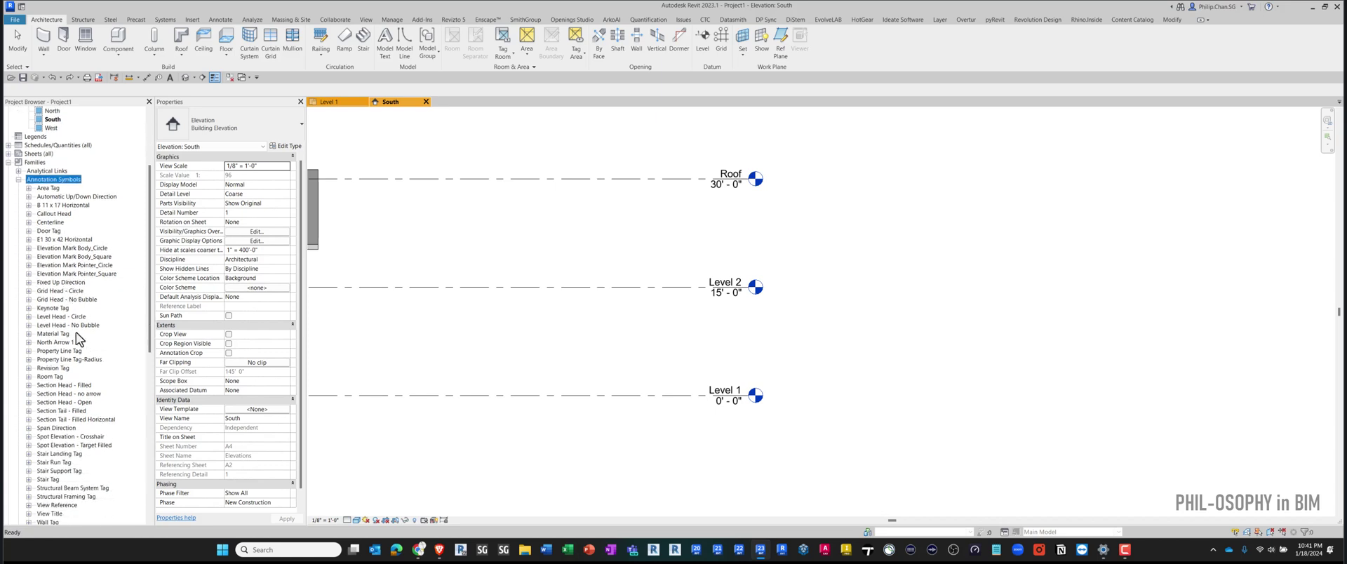
left_click(73, 292)
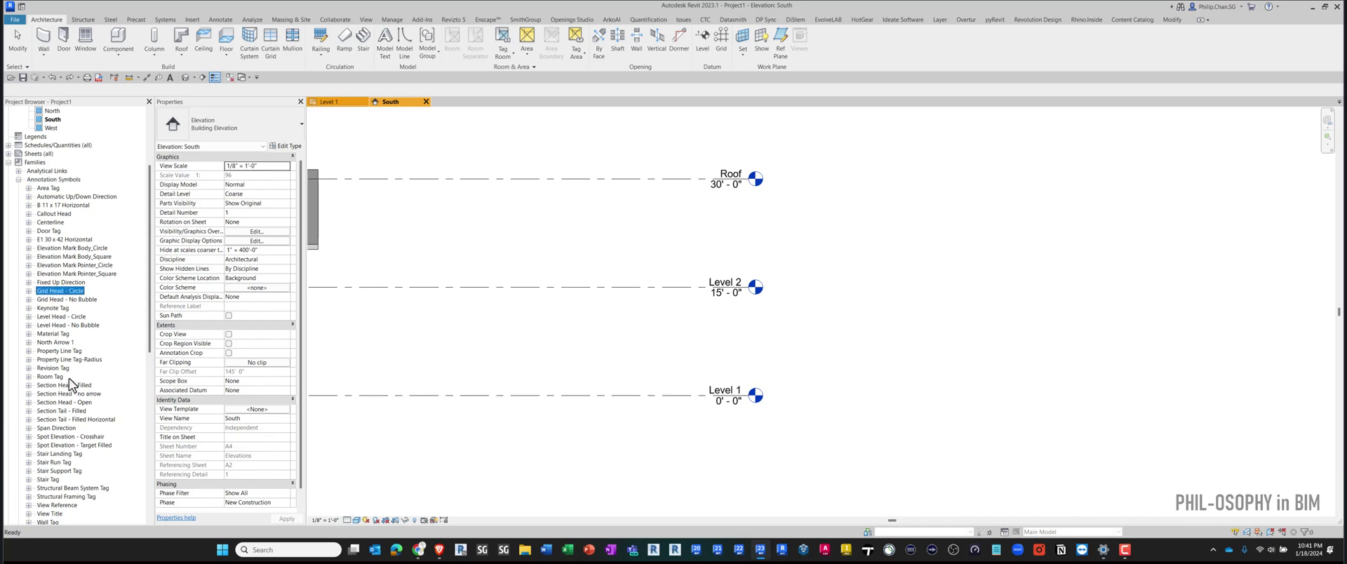
scroll(73, 307, "down", 2)
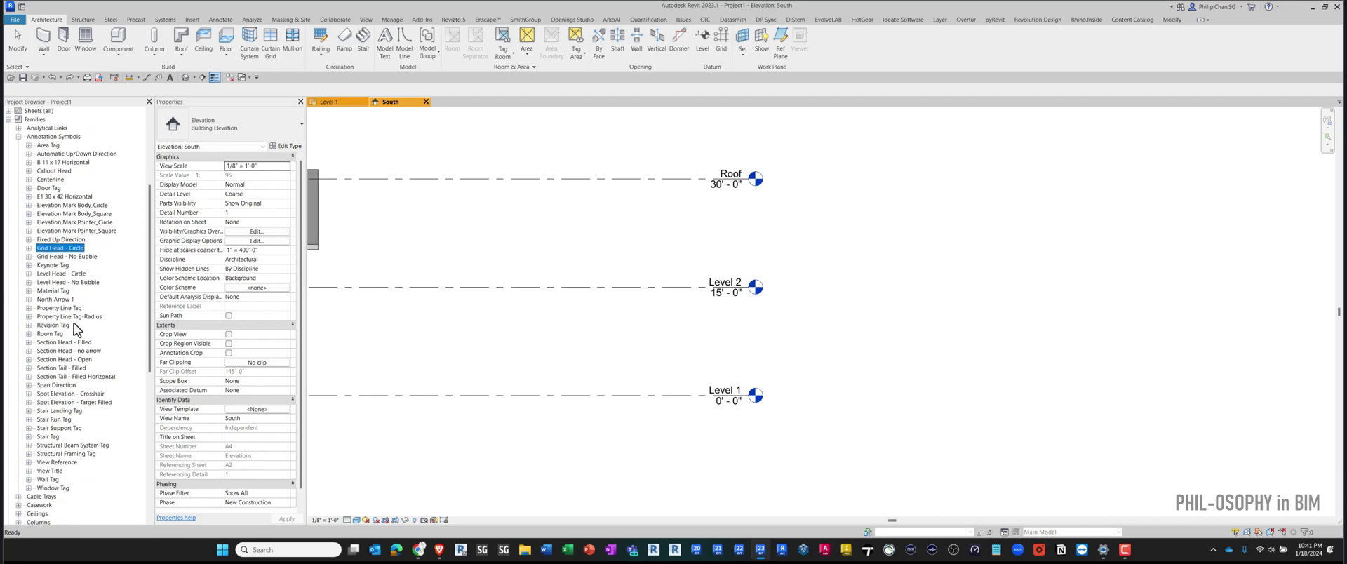
scroll(77, 330, "up", 1)
left_click(62, 300)
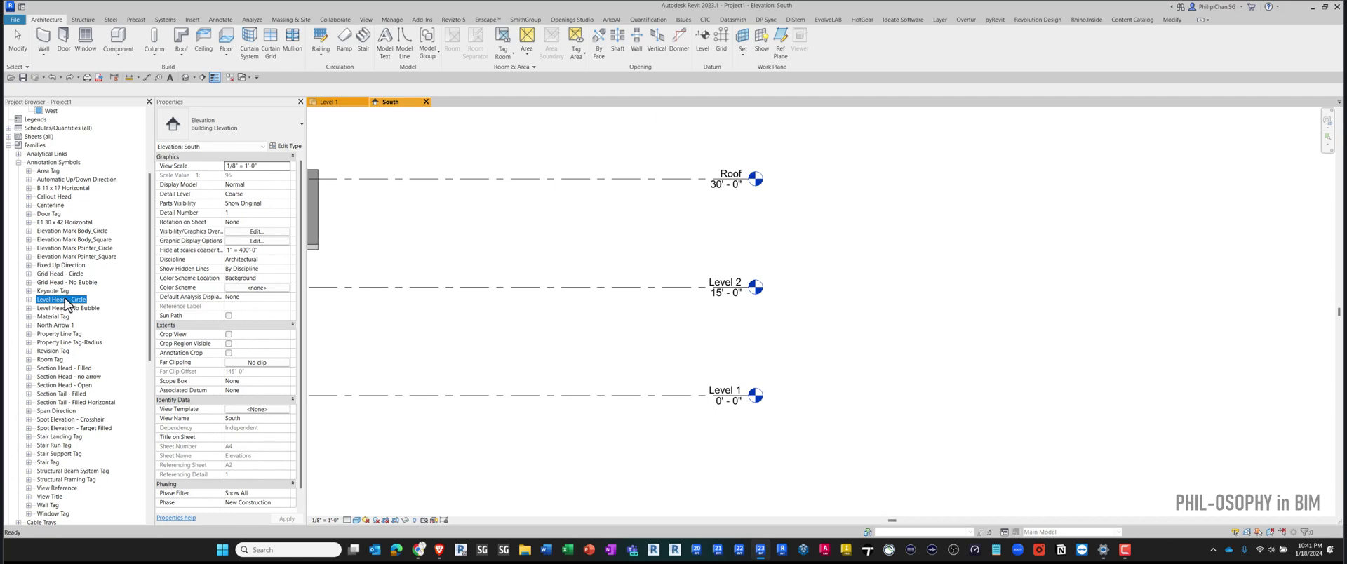
right_click(67, 302)
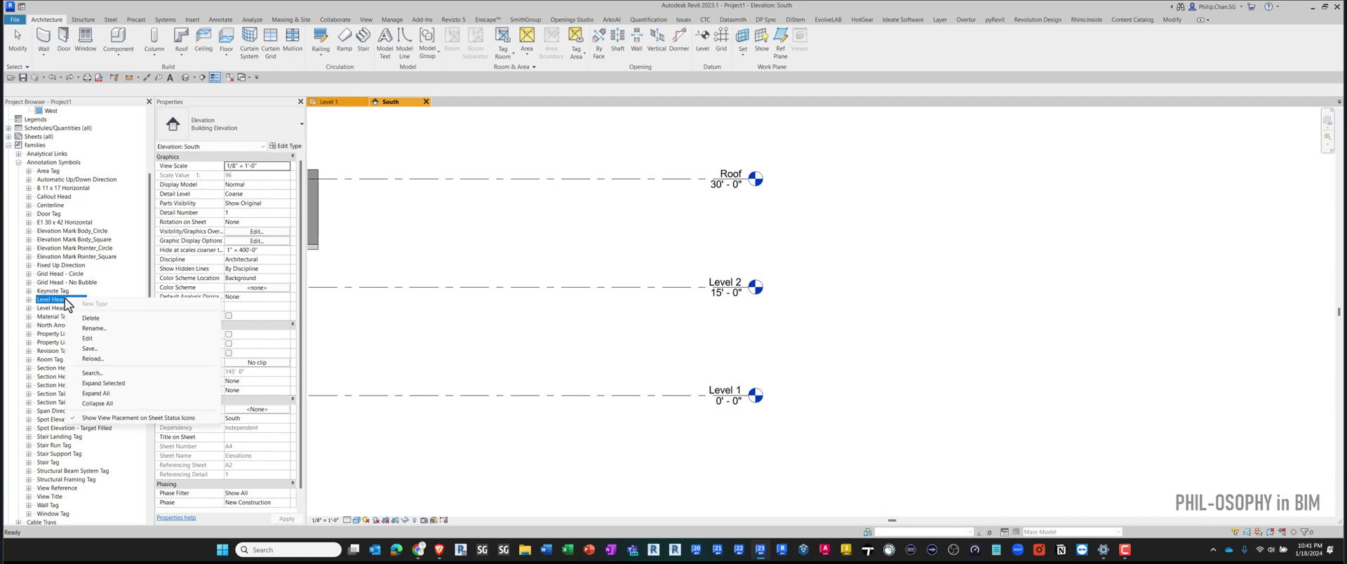
left_click(87, 340)
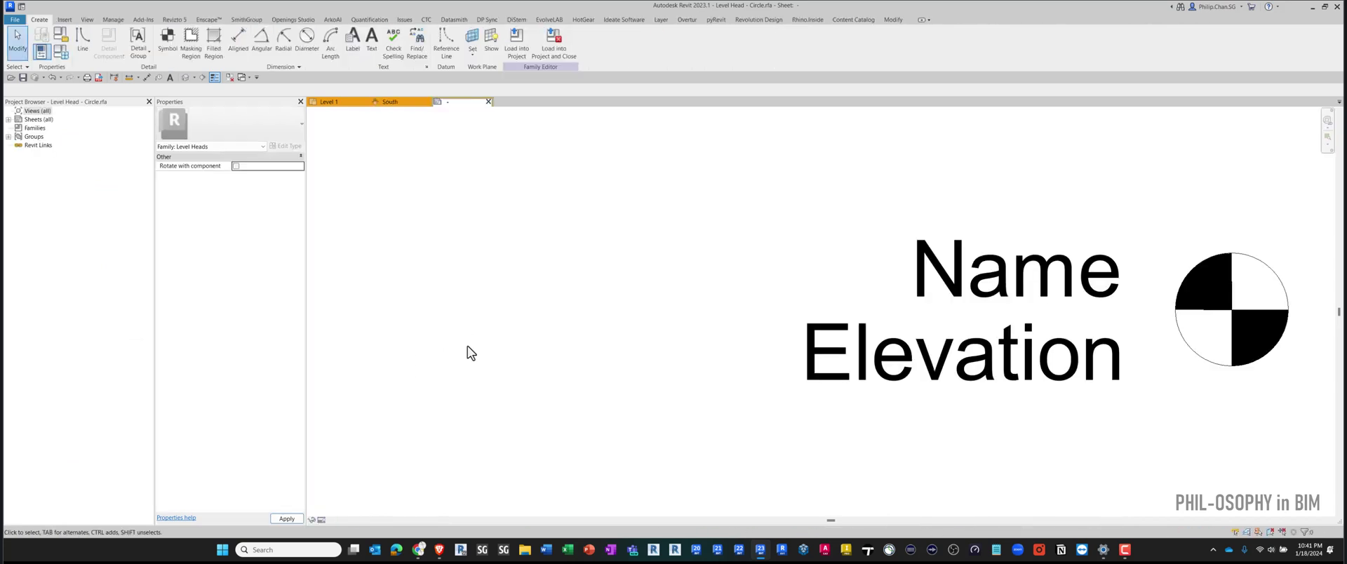
Step: Turn on Reference Planes under Annotation Categories in Visibility/Graphics (VG) for the family view
scroll(471, 353, "down", 2)
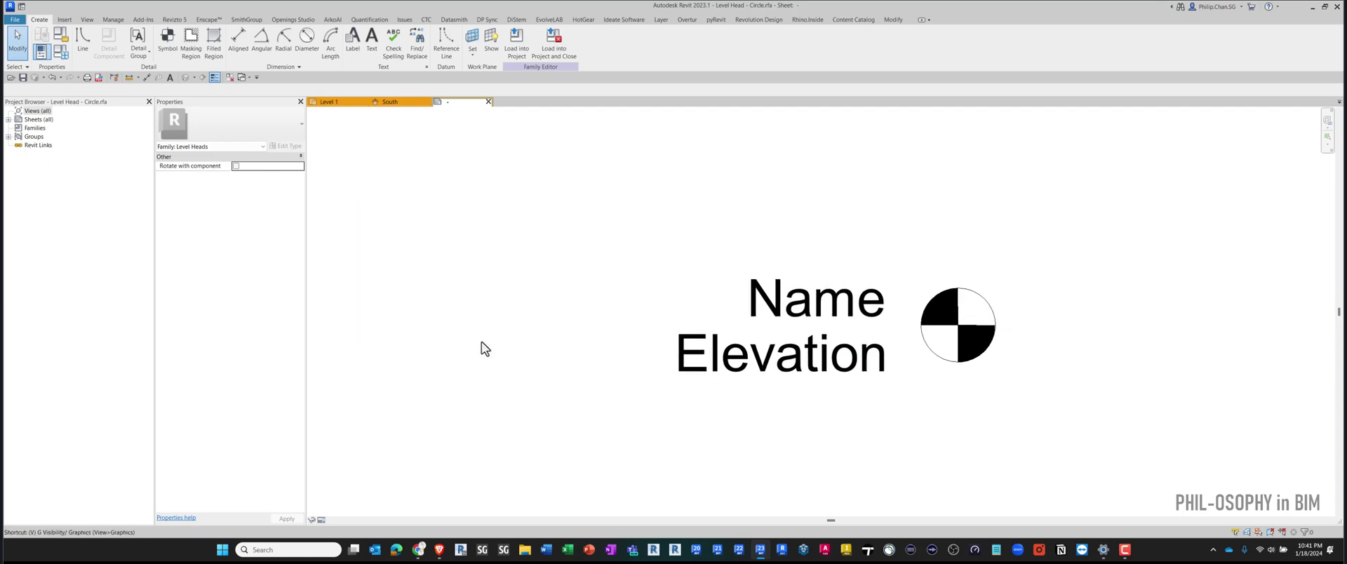
key("v")
key("g")
left_click_drag(434, 171, 457, 171)
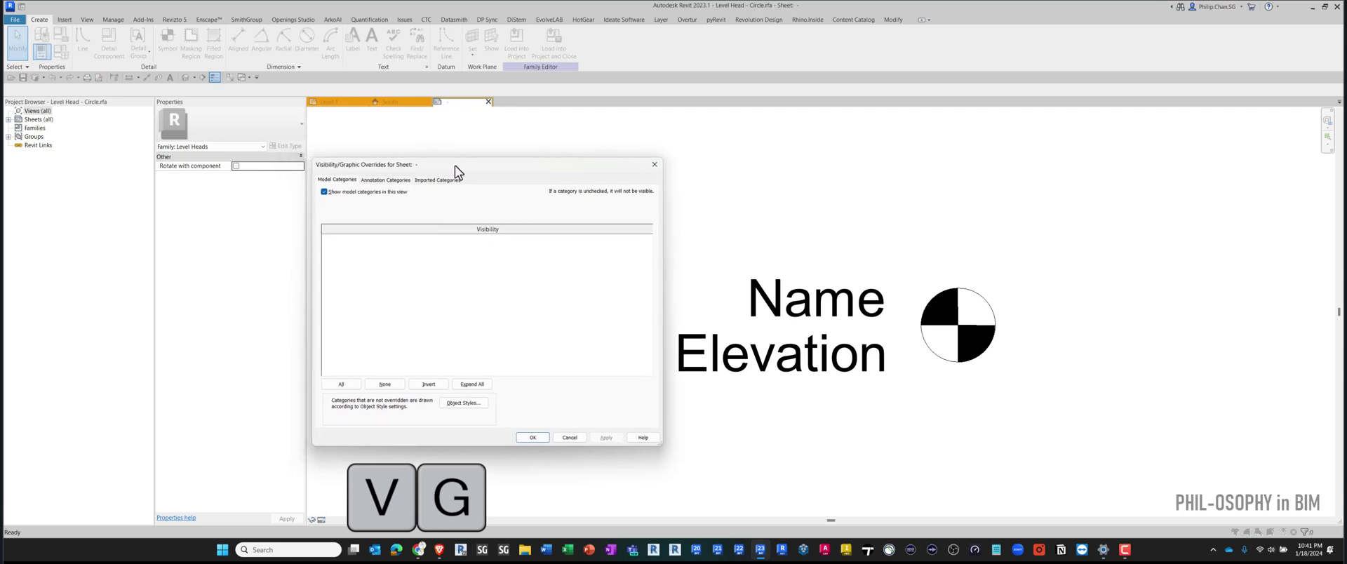
left_click(387, 180)
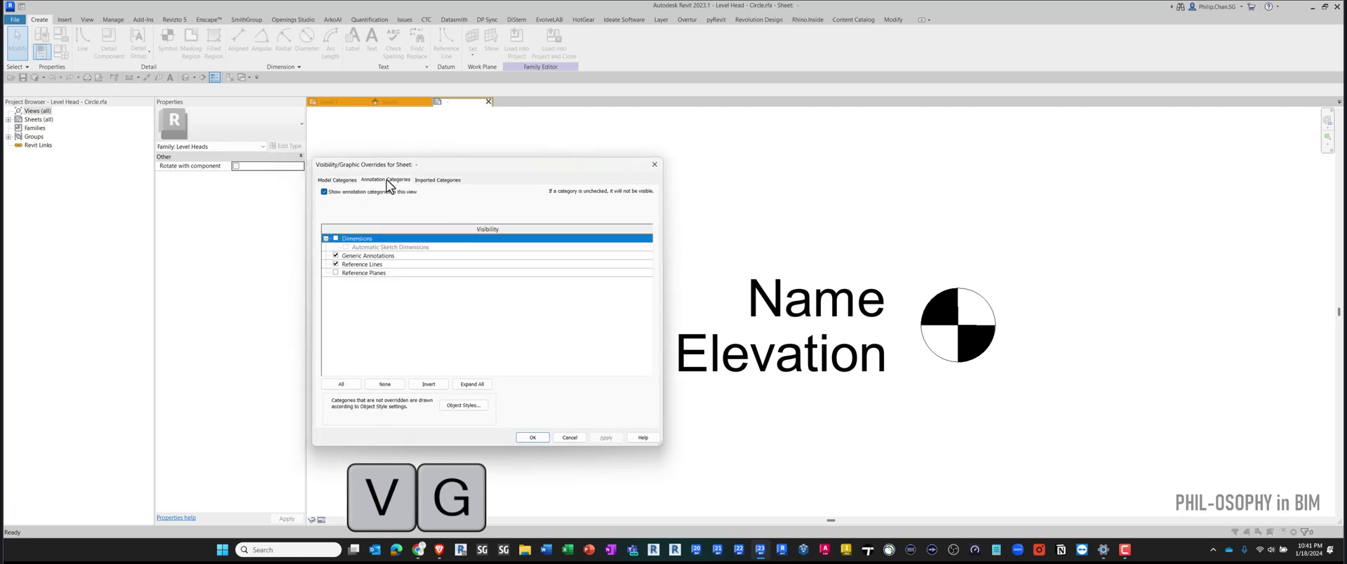
left_click(335, 272)
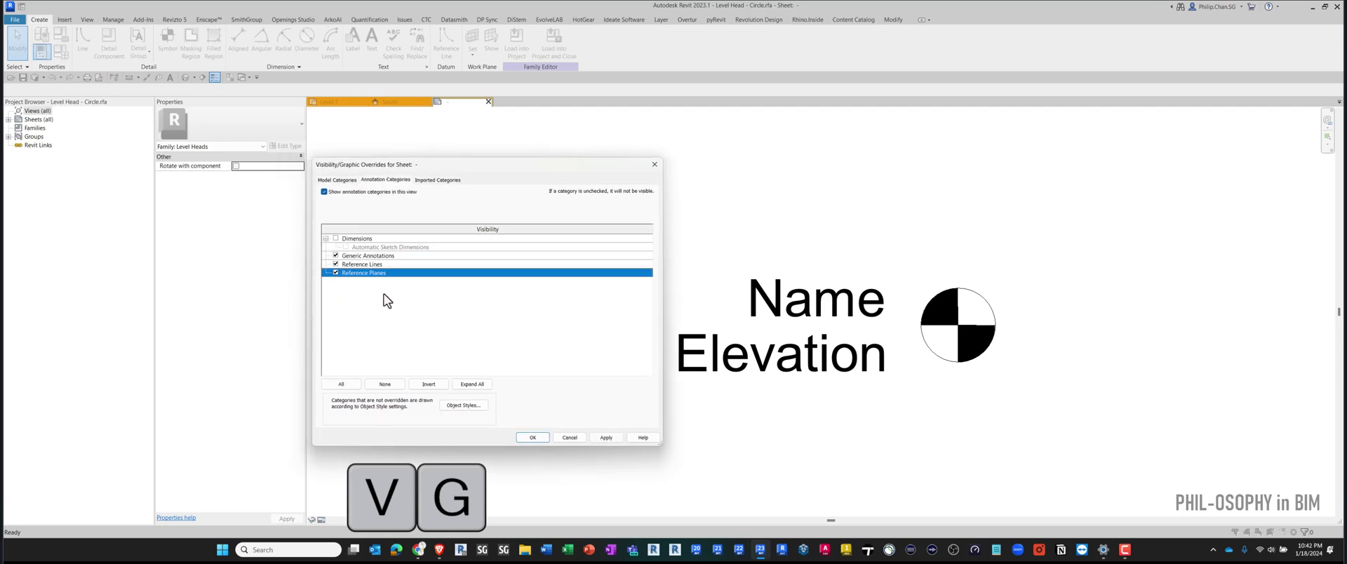
left_click(605, 438)
left_click(532, 437)
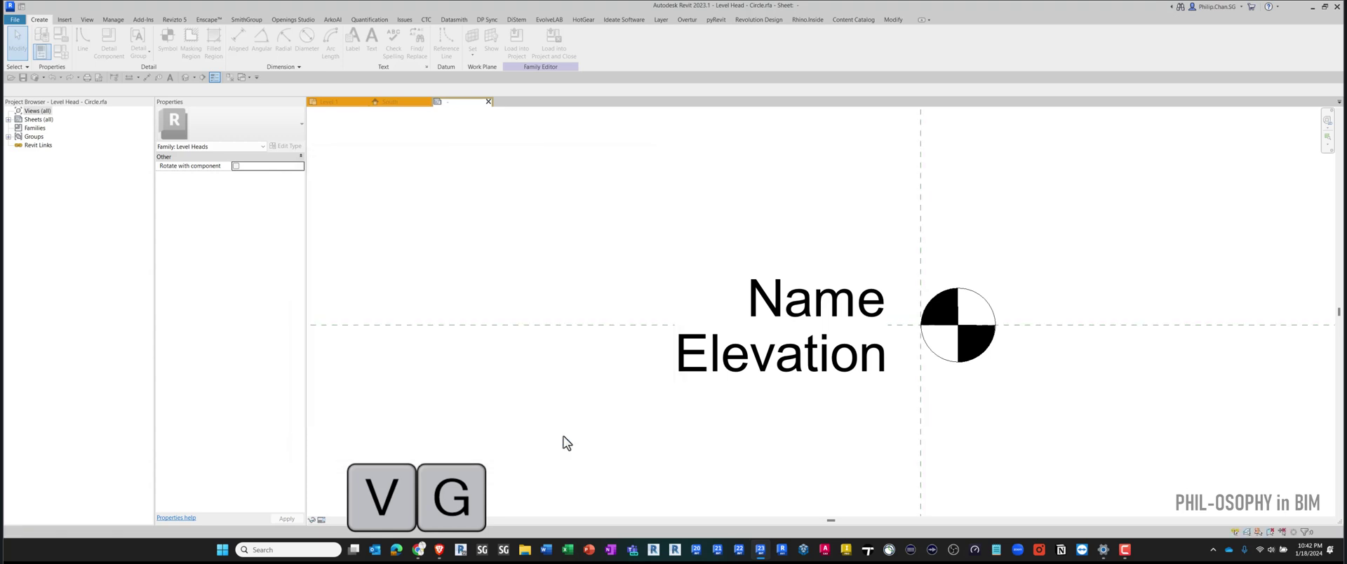
scroll(608, 191, "down", 2)
middle_click_drag(627, 224, 621, 258)
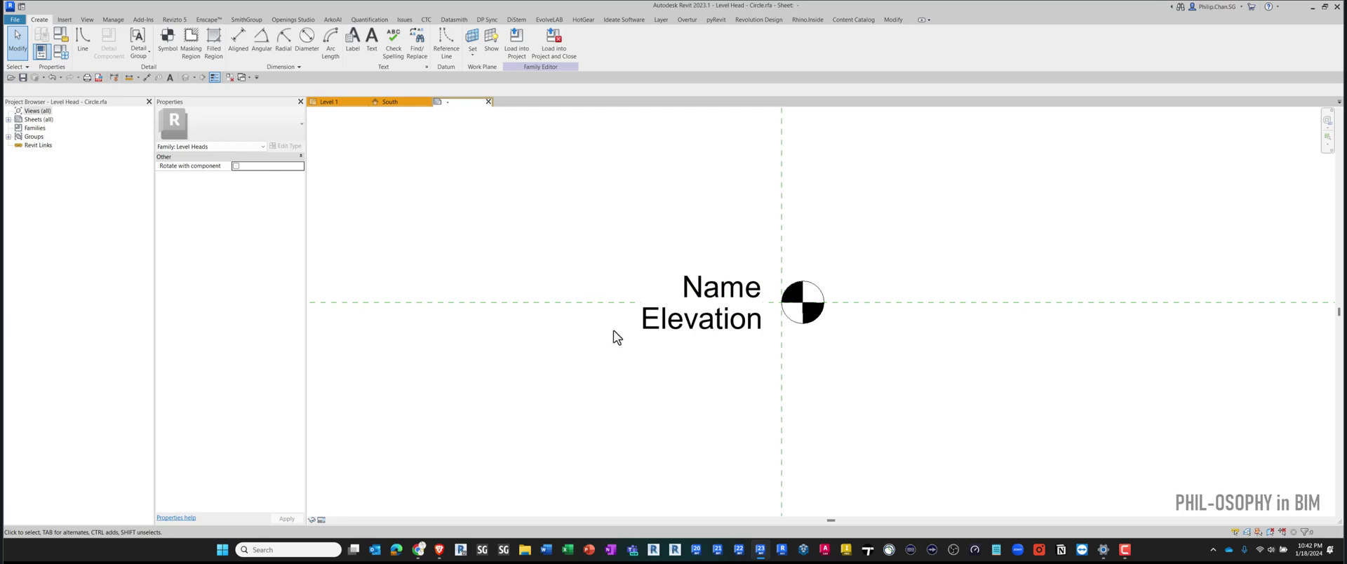
Step: Select the Elevation tag label below Name in the level head family
left_click(650, 329)
middle_click_drag(662, 334, 664, 313)
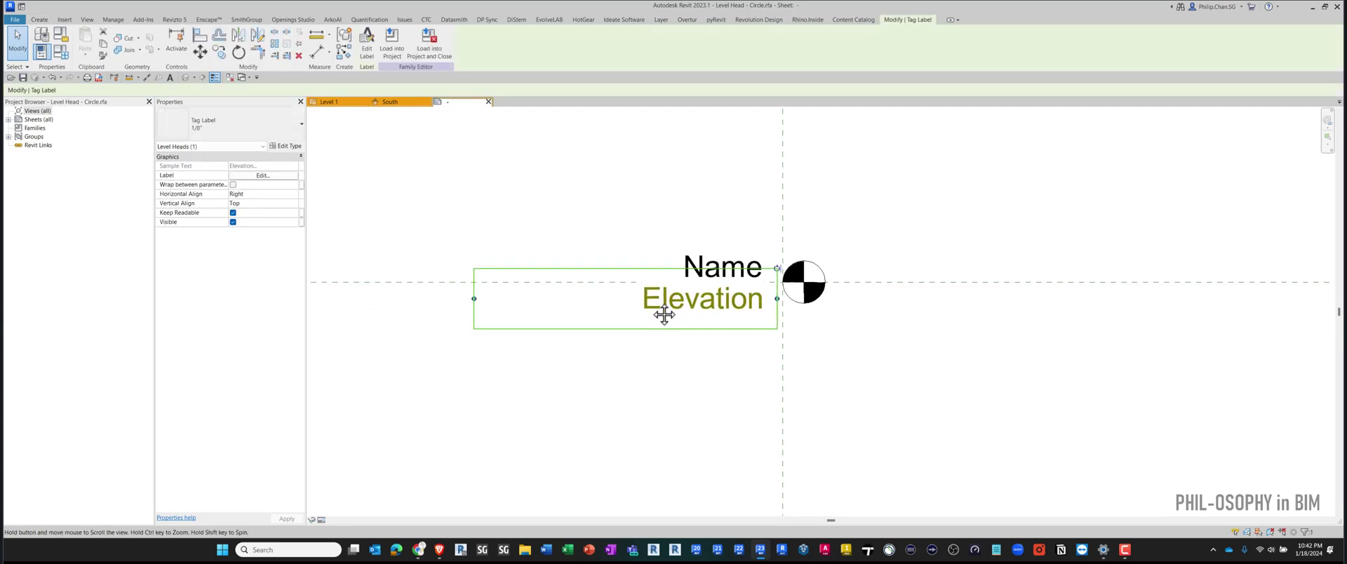
left_click(662, 365)
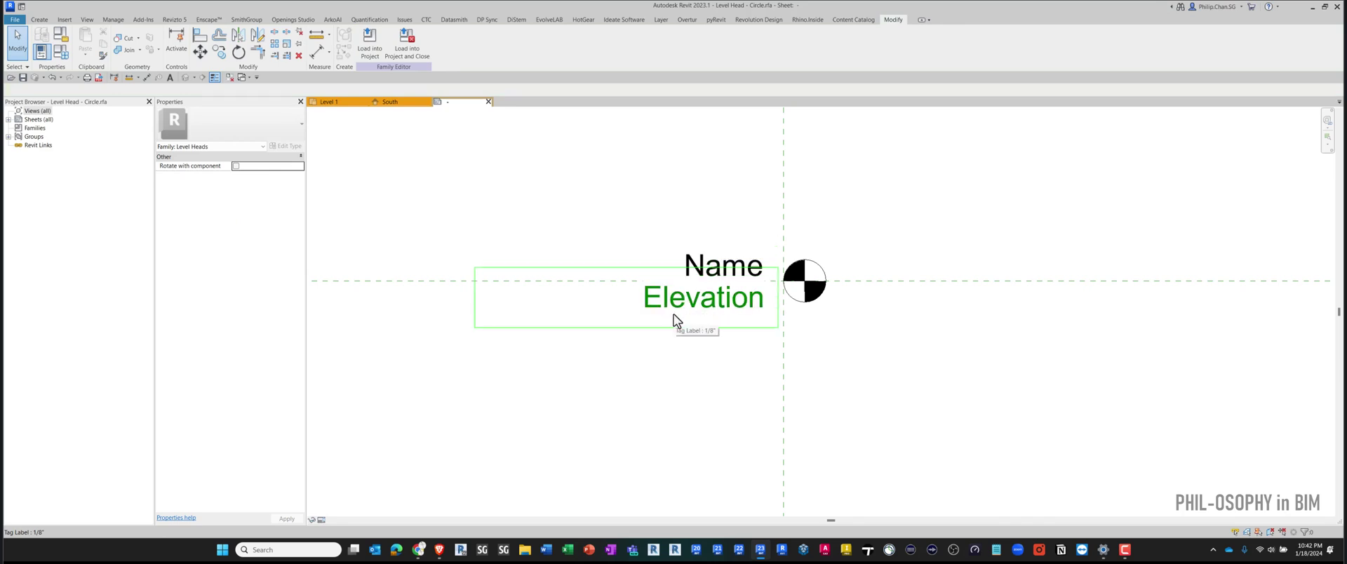
middle_click_drag(673, 319, 651, 316)
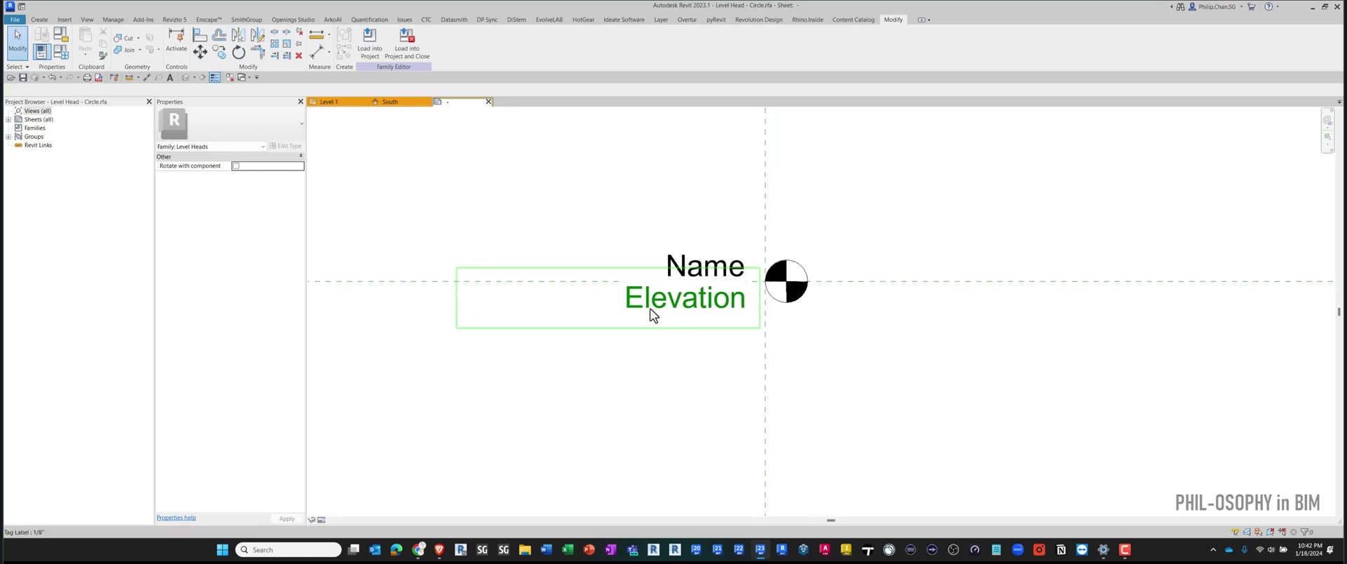
left_click(654, 310)
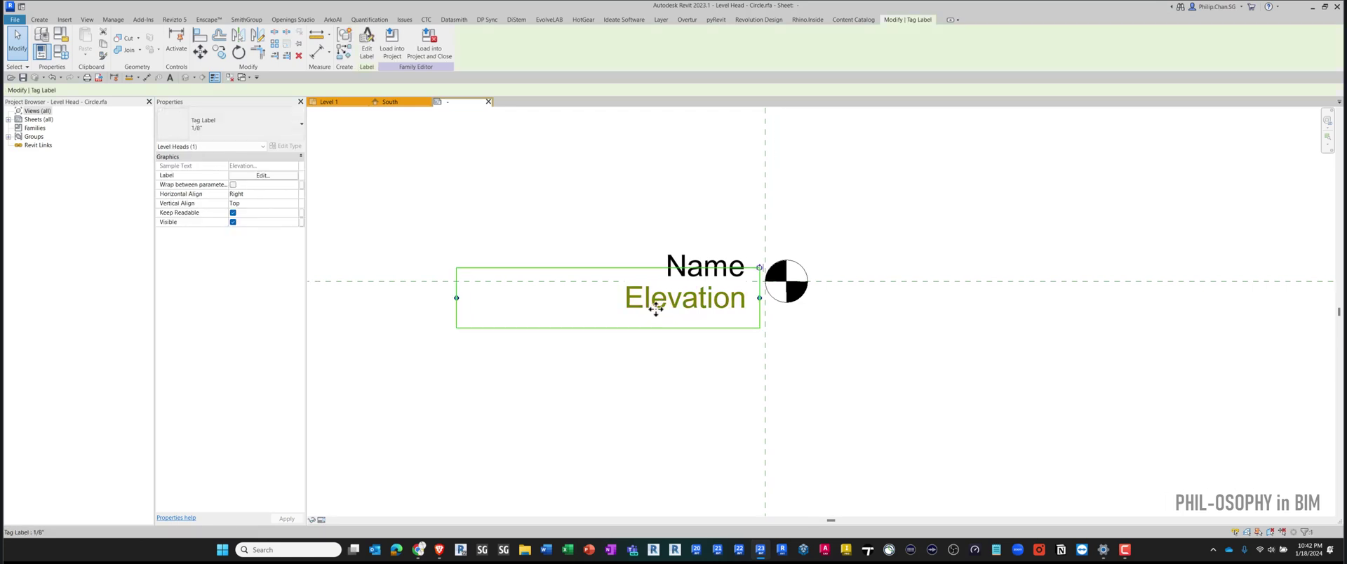
middle_click_drag(646, 342, 639, 337)
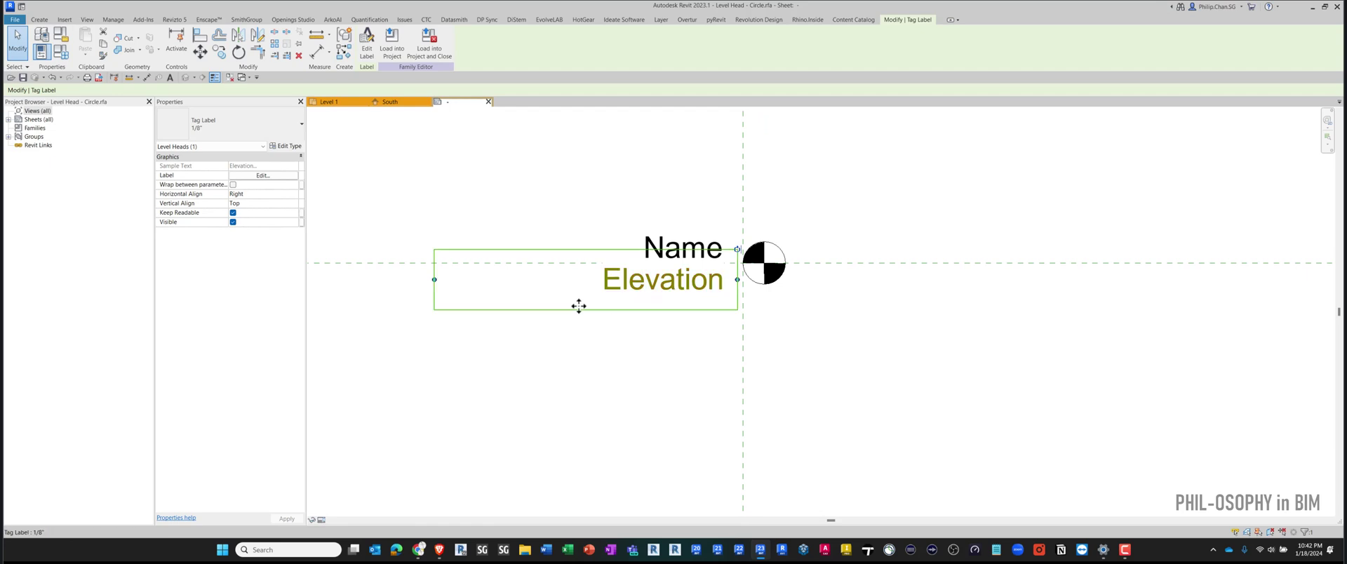
left_click(369, 52)
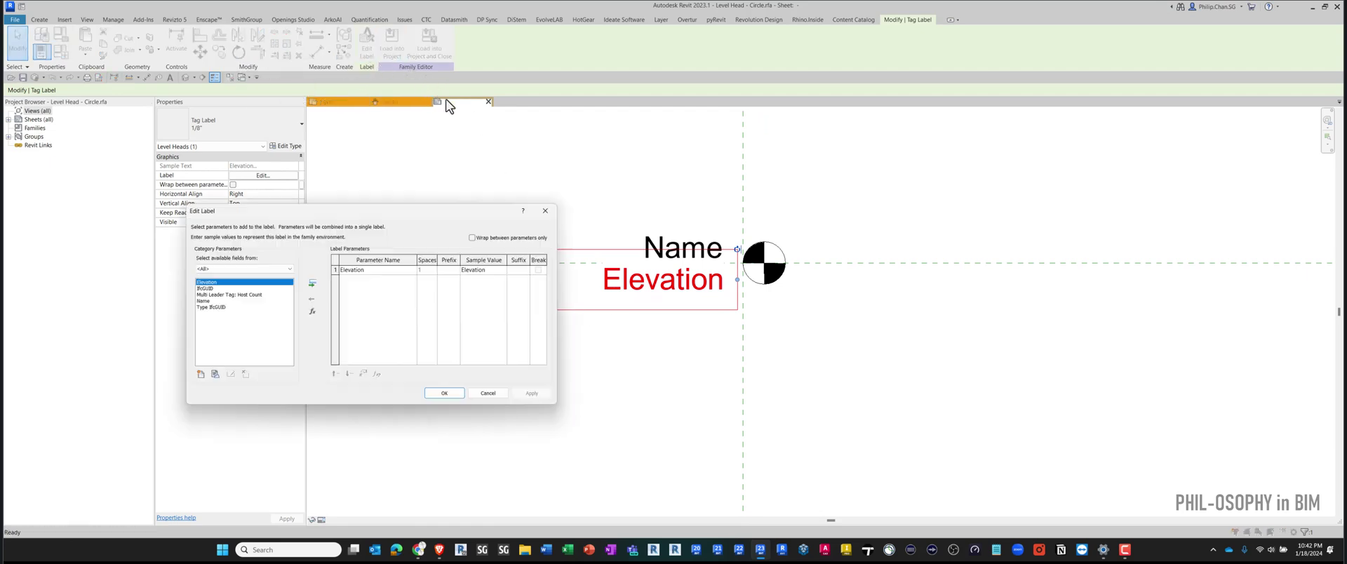
left_click_drag(432, 216, 351, 221)
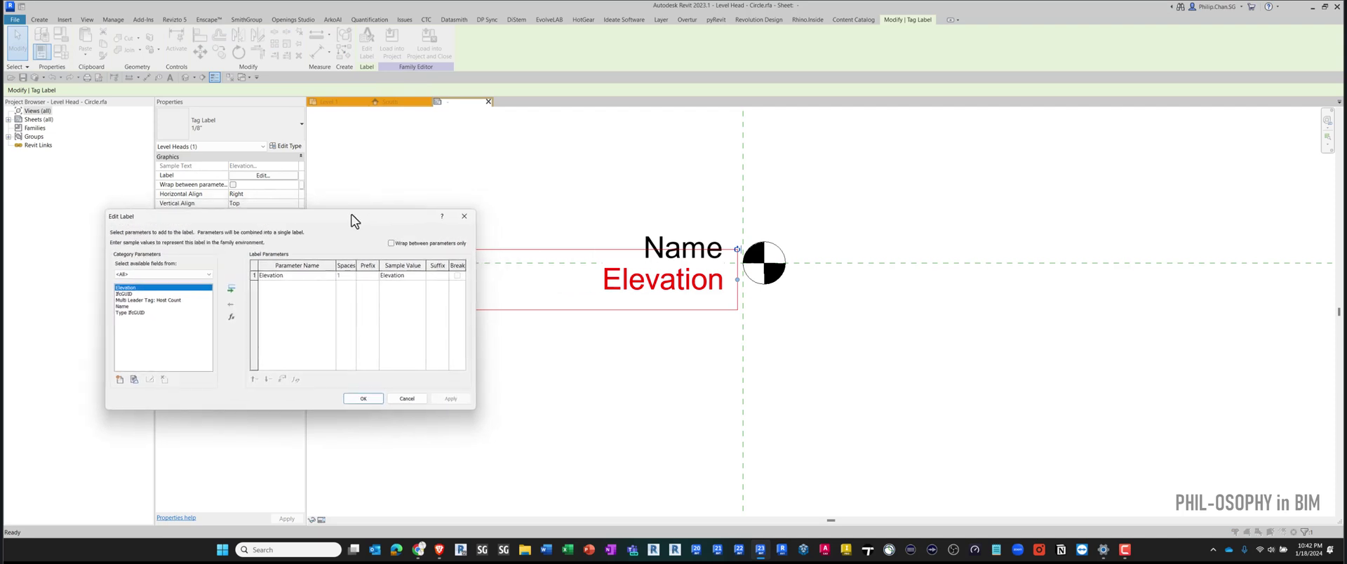
Step: Add a calculated value named Sea Level Elevation with its type set to Distance
left_click(231, 318)
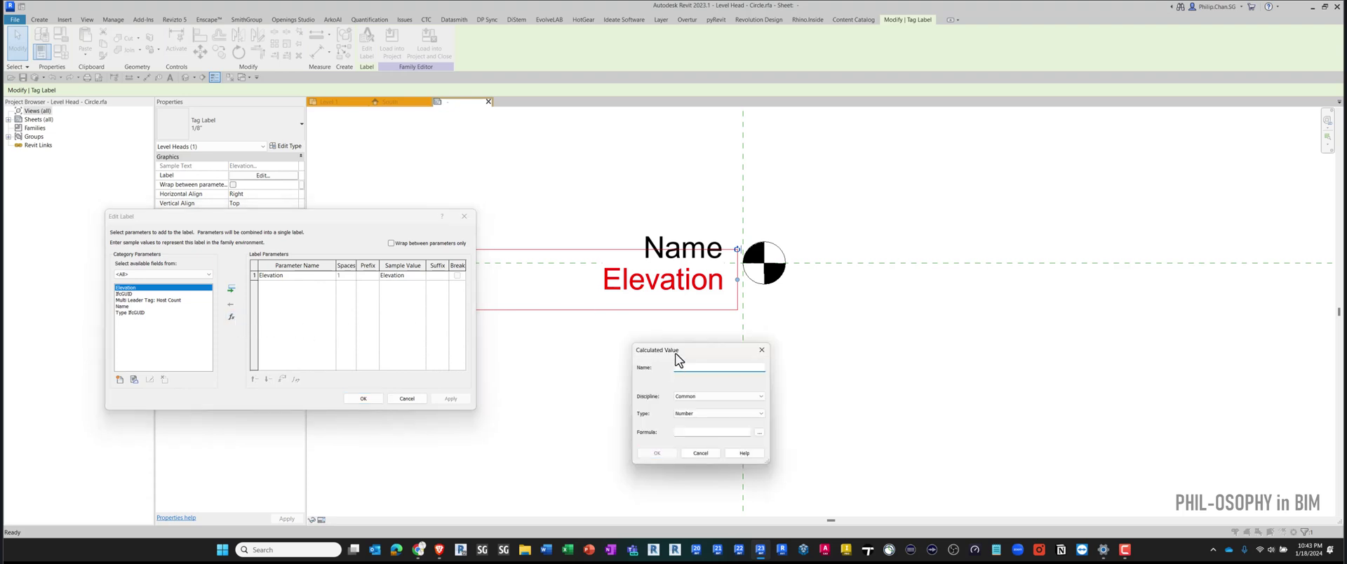
left_click_drag(676, 356, 590, 334)
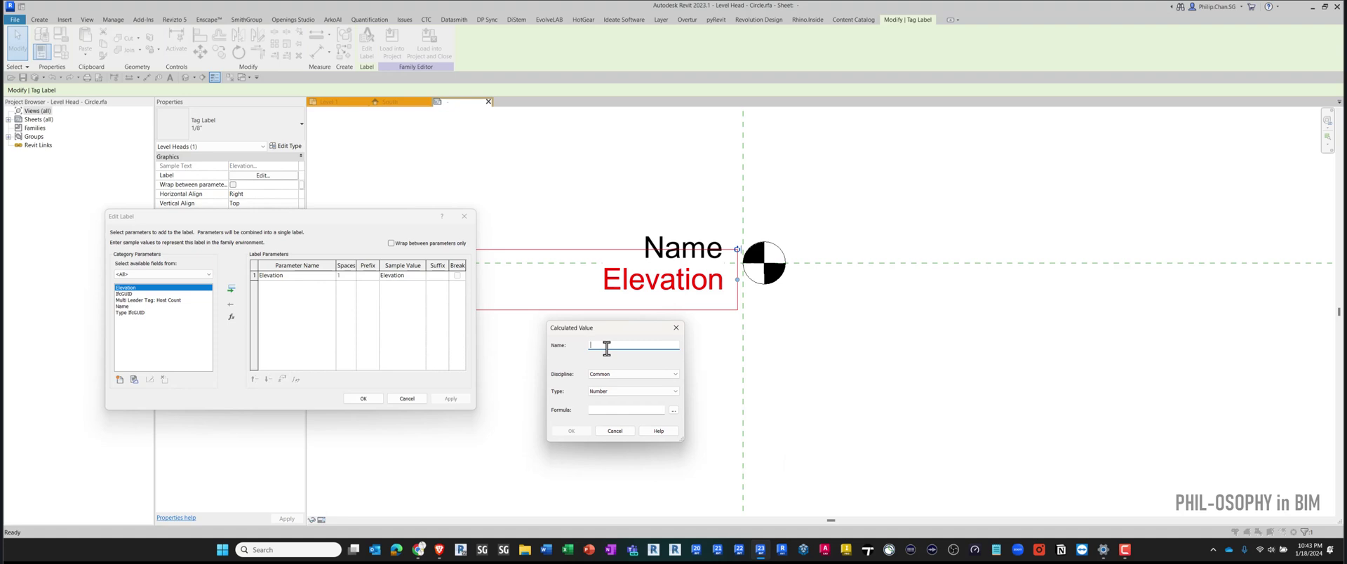
type("S")
type("Sea")
type(" Level Elevation")
left_click(615, 397)
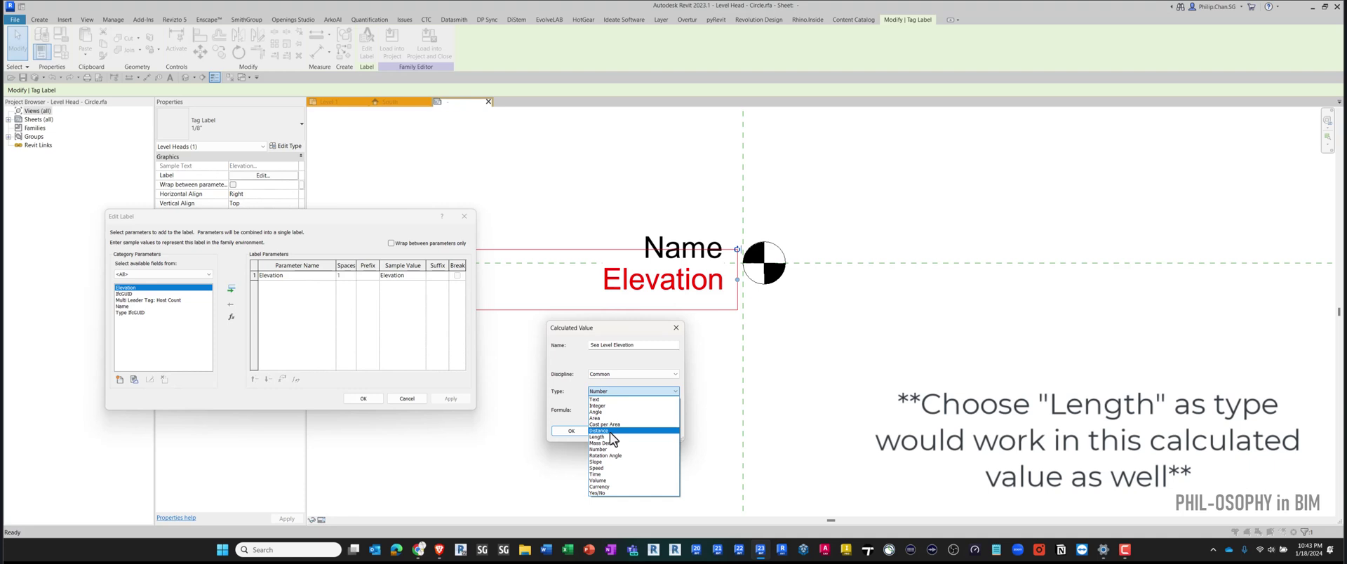
left_click(610, 432)
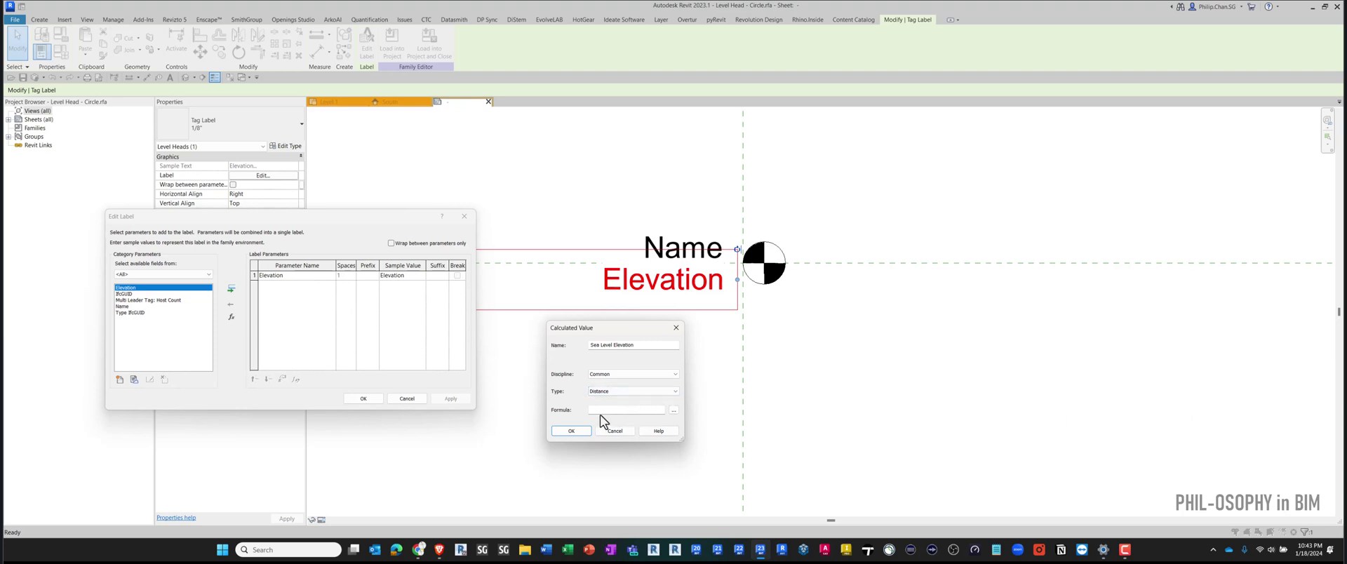
Step: Build the formula Elevation+123.5' by inserting the Elevation field and appending +123.5'
left_click(675, 410)
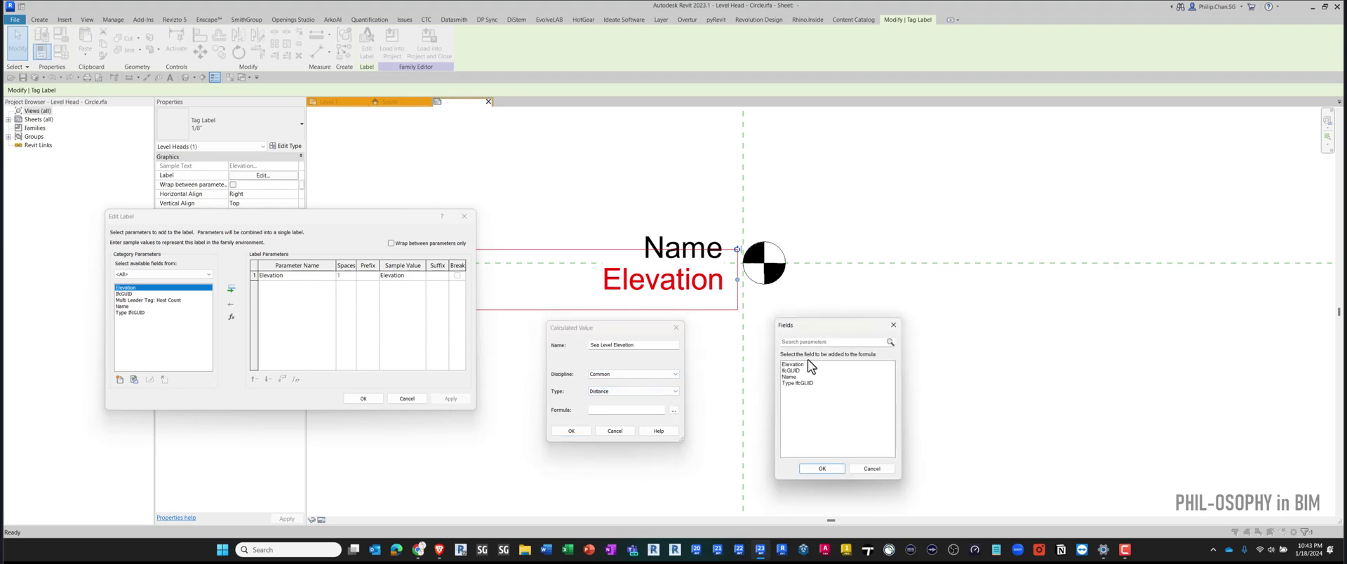
left_click(796, 364)
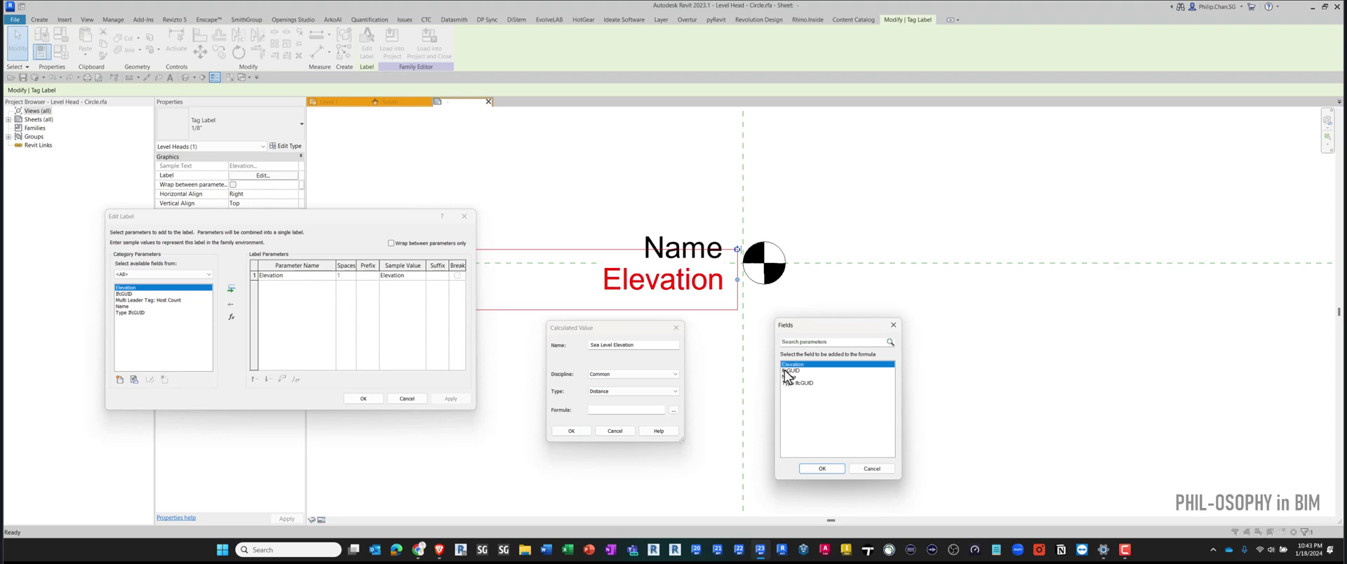
left_click(816, 470)
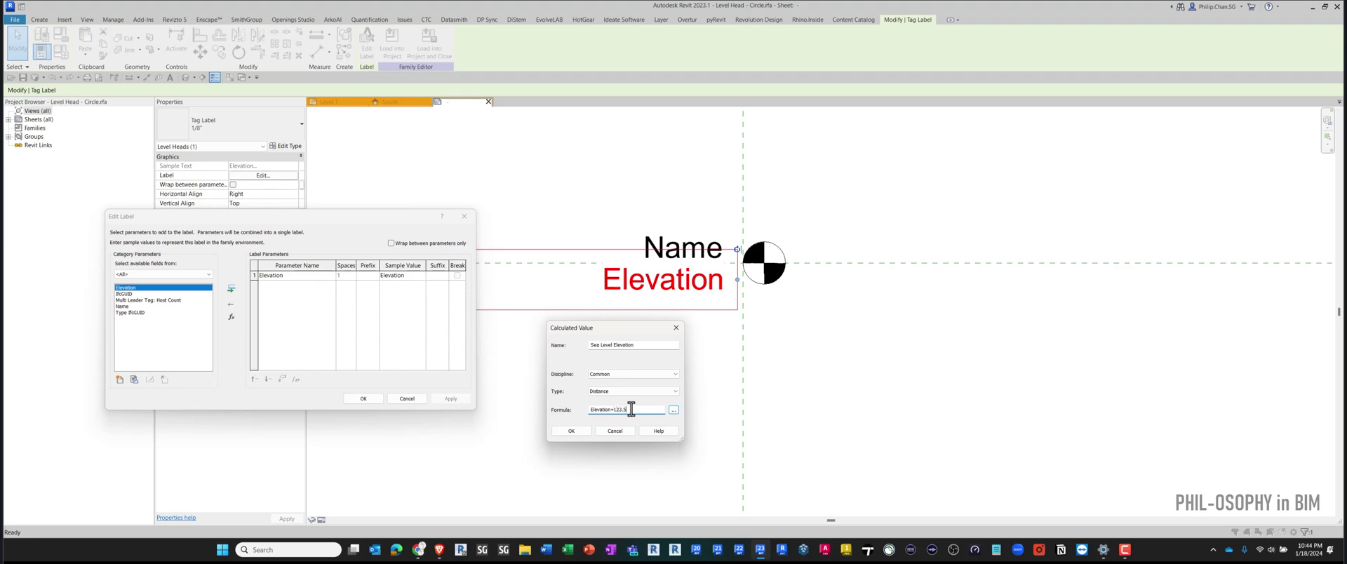
left_click_drag(632, 409, 613, 413)
left_click(644, 411)
Step: Confirm the Sea Level Elevation value and apply it as the label's second parameter
left_click(584, 431)
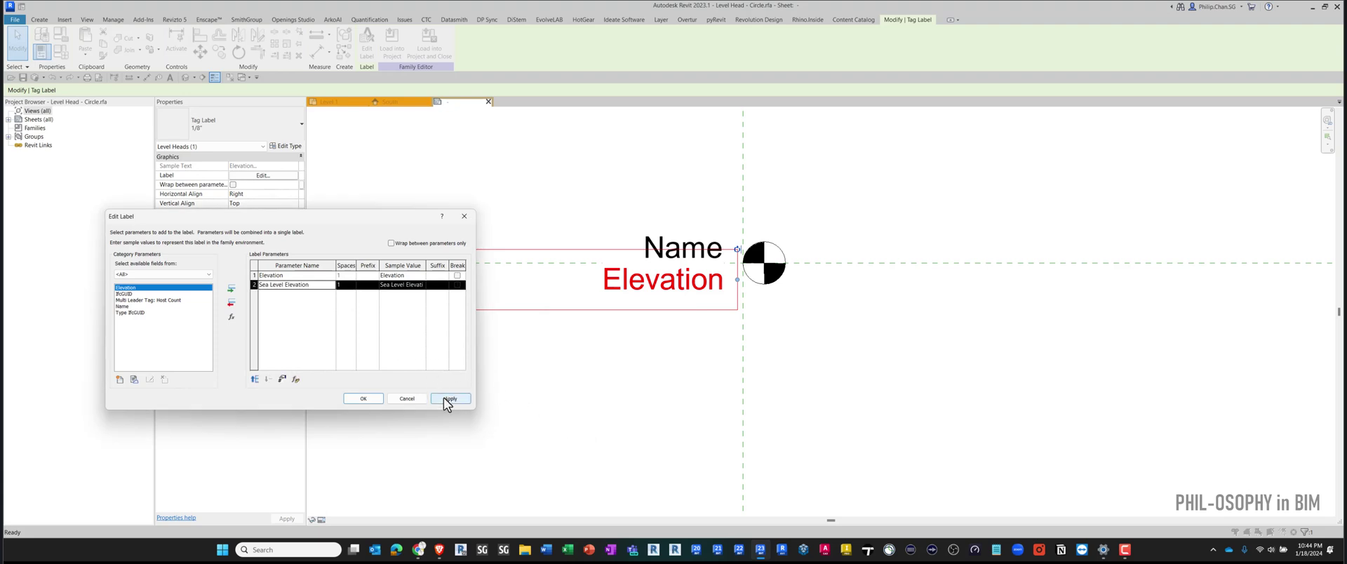
left_click(448, 399)
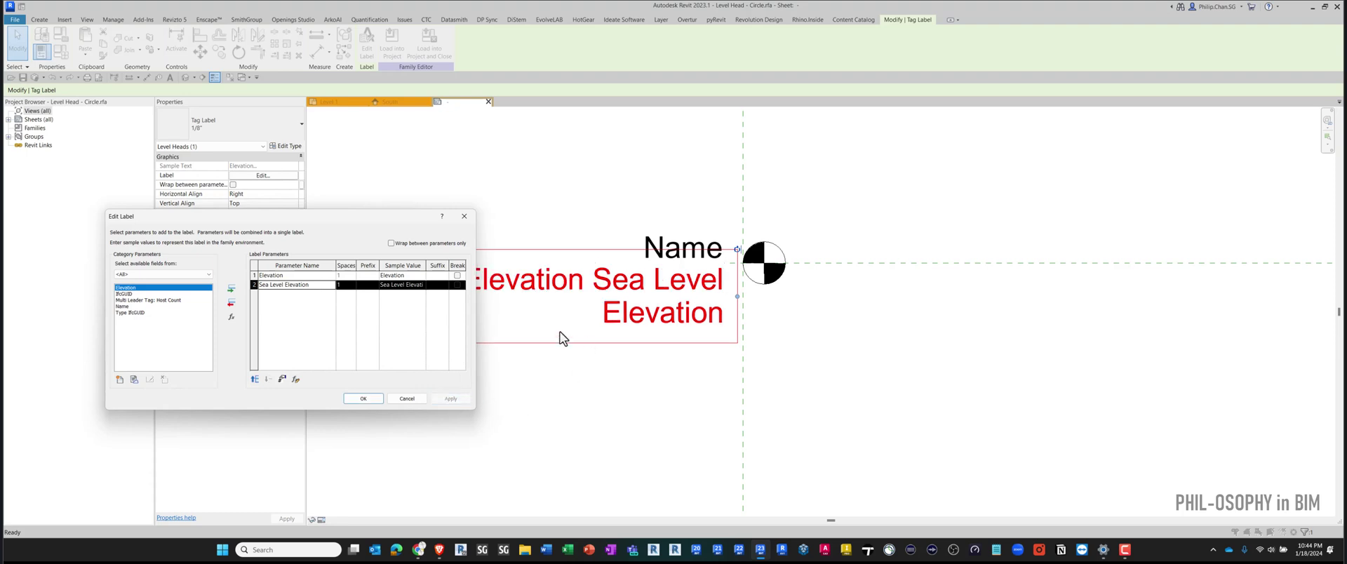
left_click_drag(382, 214, 361, 247)
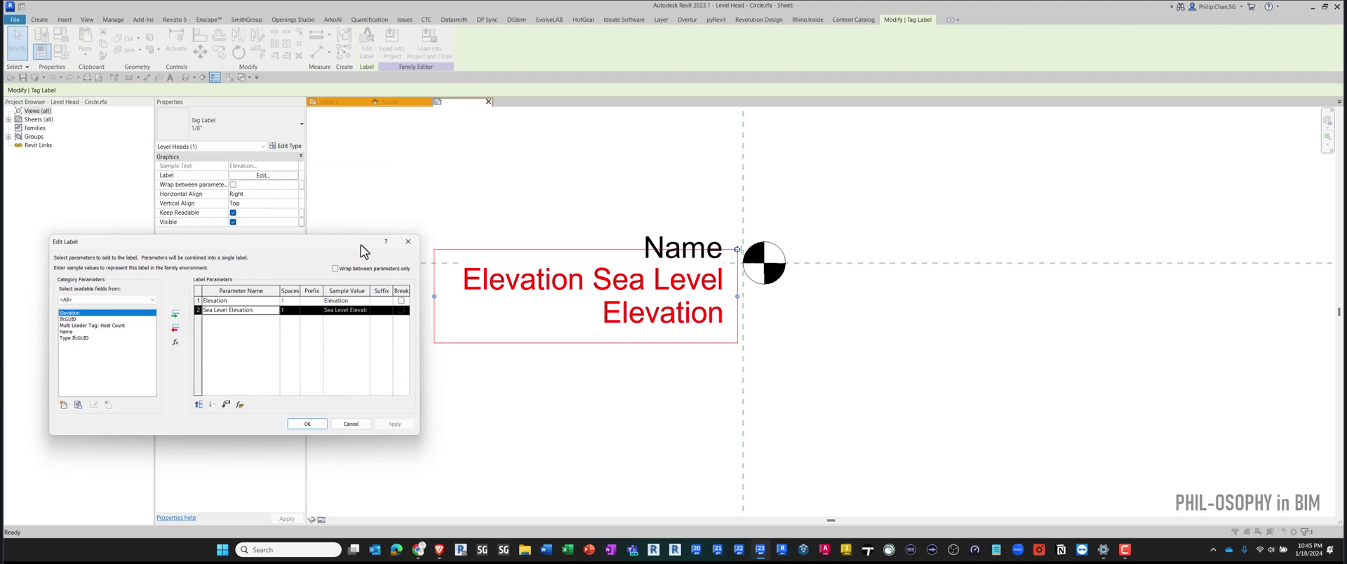
Step: Give the Sea Level Elevation row a '(+' prefix and ')' suffix and apply
left_click(311, 310)
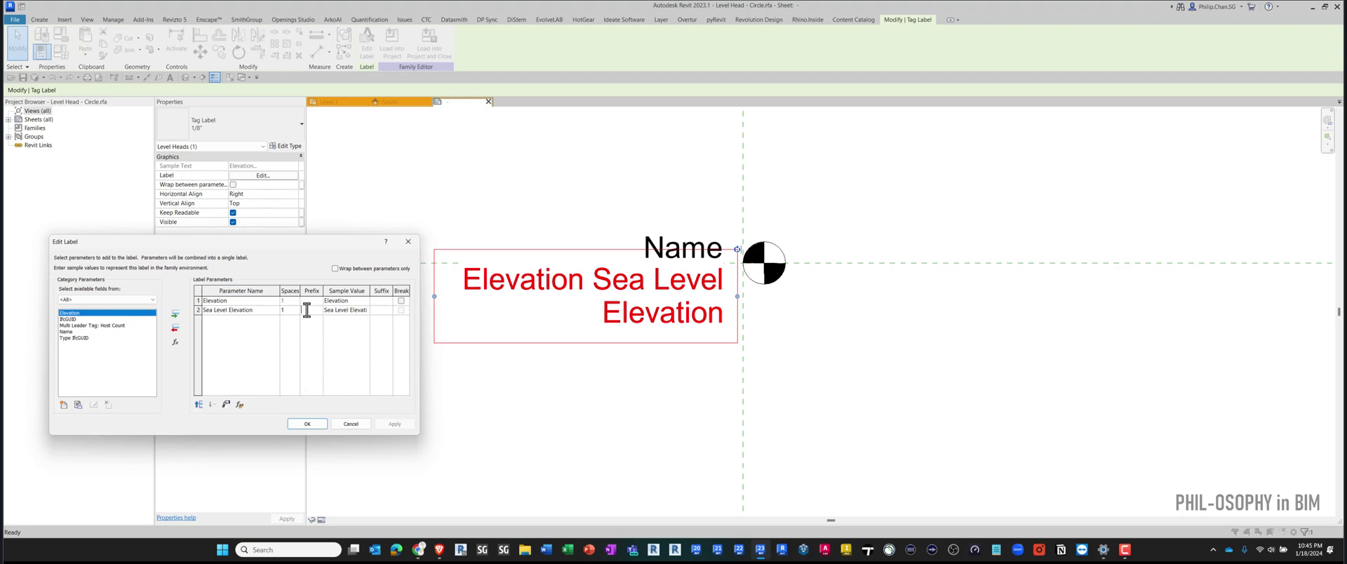
type("(+")
left_click(378, 311)
left_click(385, 426)
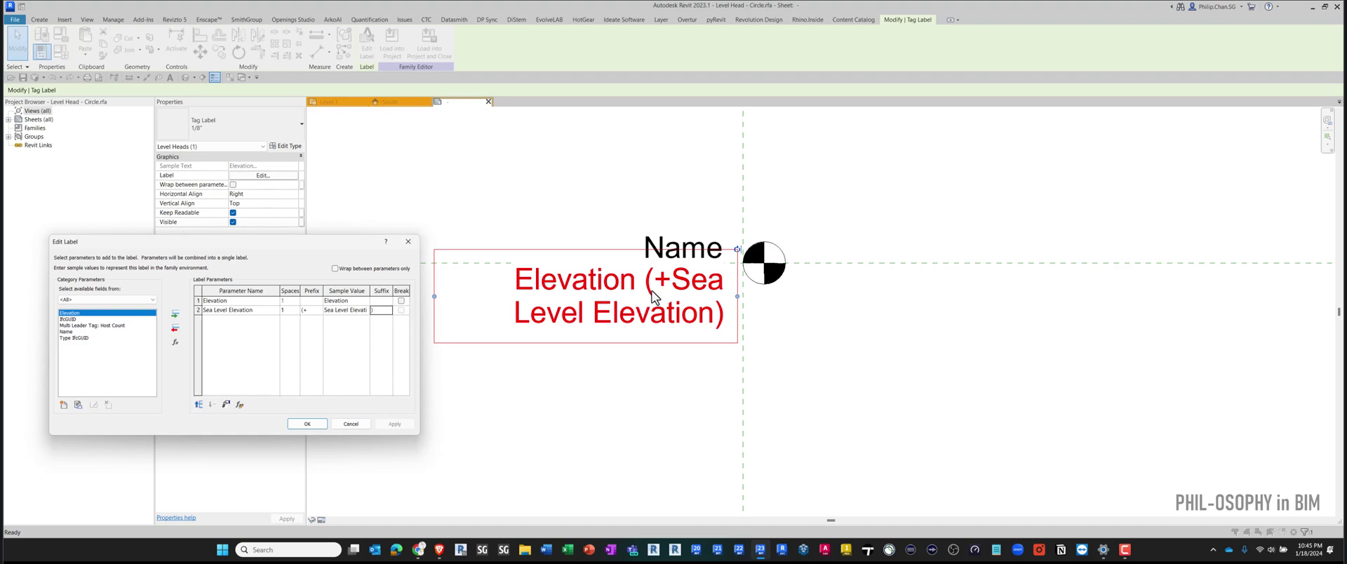
Step: Change the sea-level prefix to '(+ ' and set 3 spaces before it, applying each change
left_click(316, 312)
left_click(387, 424)
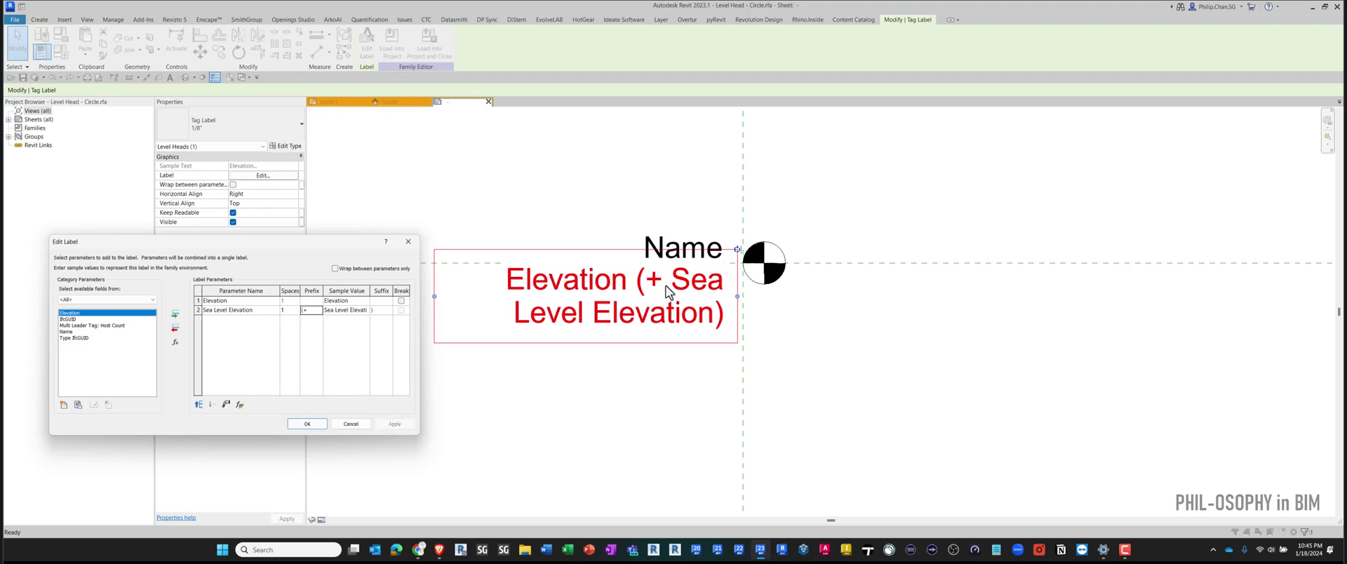
left_click(288, 309)
left_click(297, 308)
left_click(379, 423)
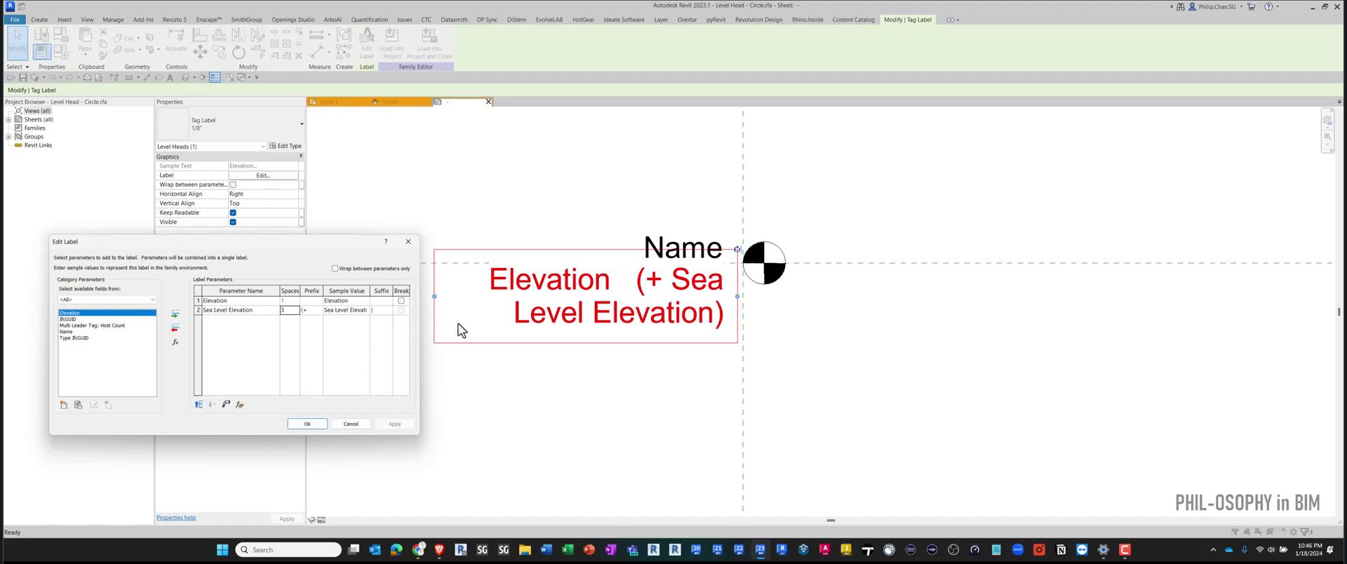
Step: Replace the sea-level sample value with 123.5' and apply it, so the preview reads Elevation (+ 123.5')
left_click(354, 310)
left_click_drag(356, 310, 313, 313)
key("BackSpace")
key("Delete")
key("Delete")
left_click(343, 337)
left_click(391, 425)
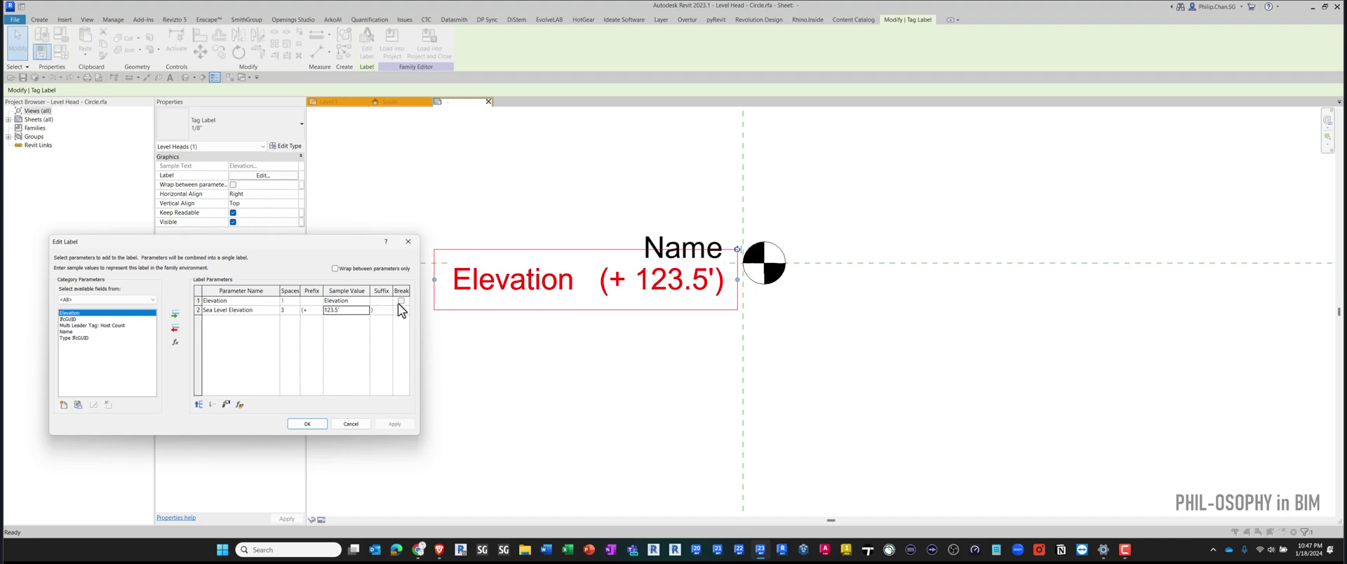
left_click(245, 318)
Step: Format the sea-level value in Feet to 2 decimal places with the feet symbol, then apply the label
left_click(228, 409)
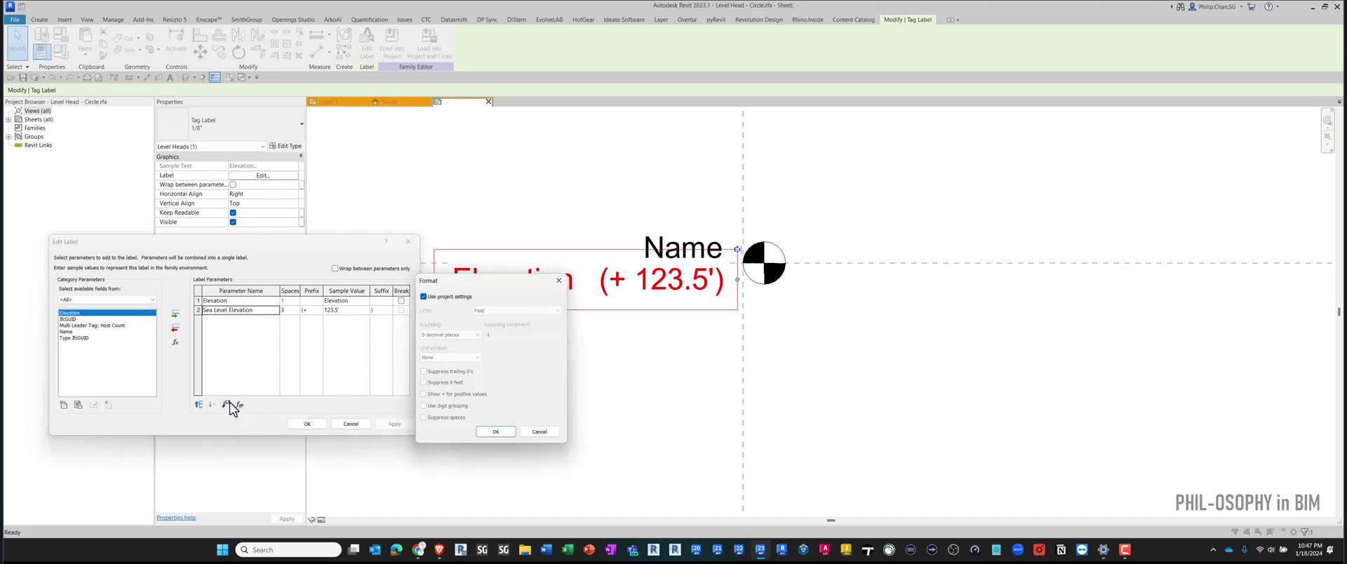
left_click_drag(465, 278, 474, 333)
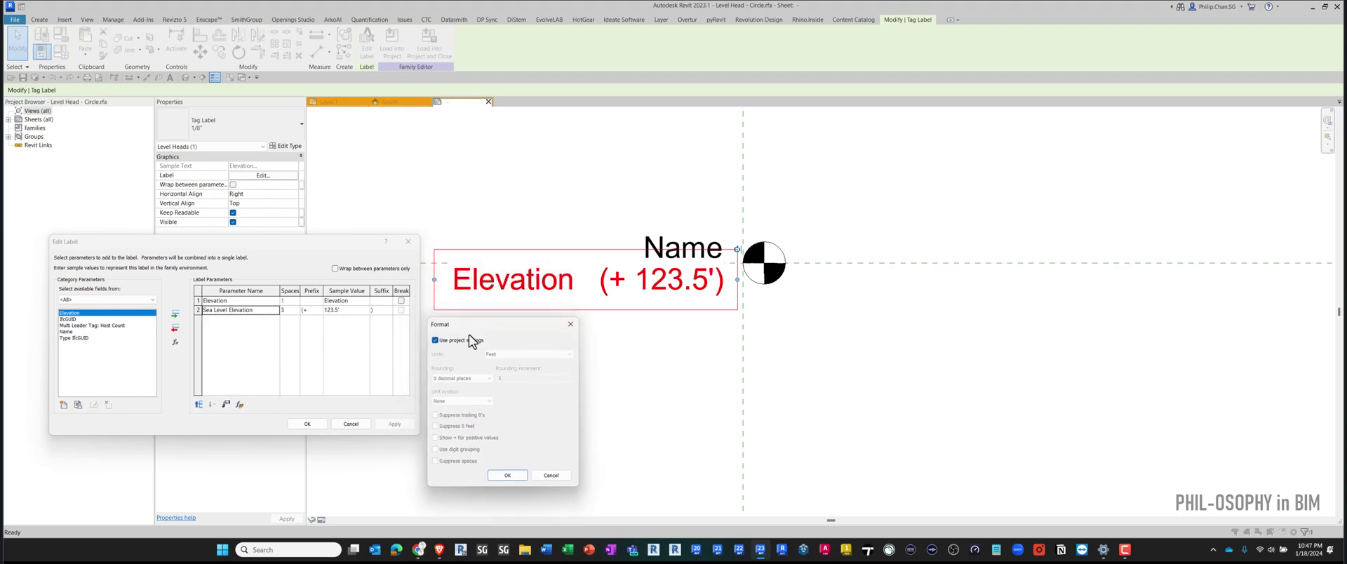
left_click(458, 342)
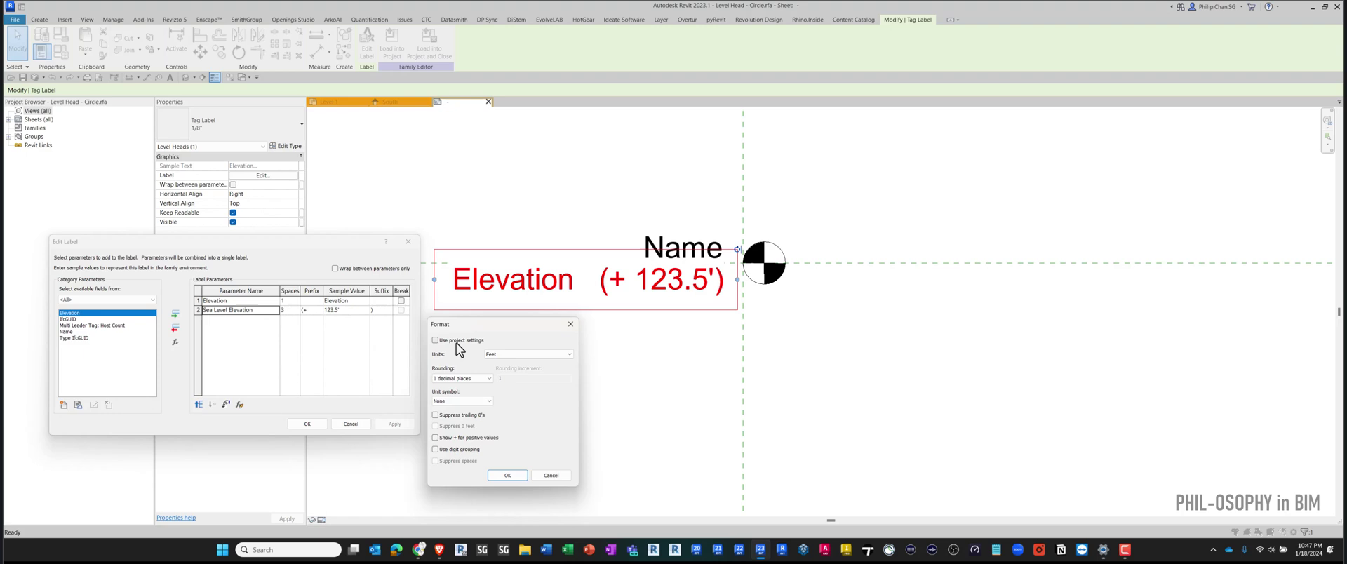
left_click(524, 356)
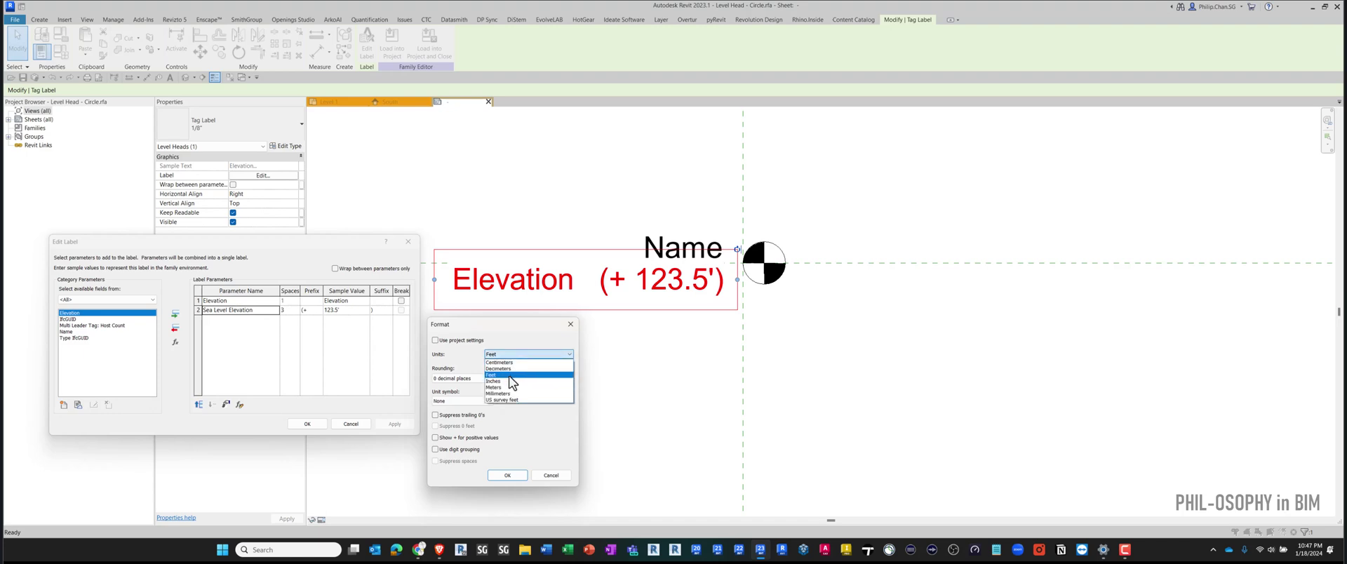
left_click(515, 376)
left_click(453, 380)
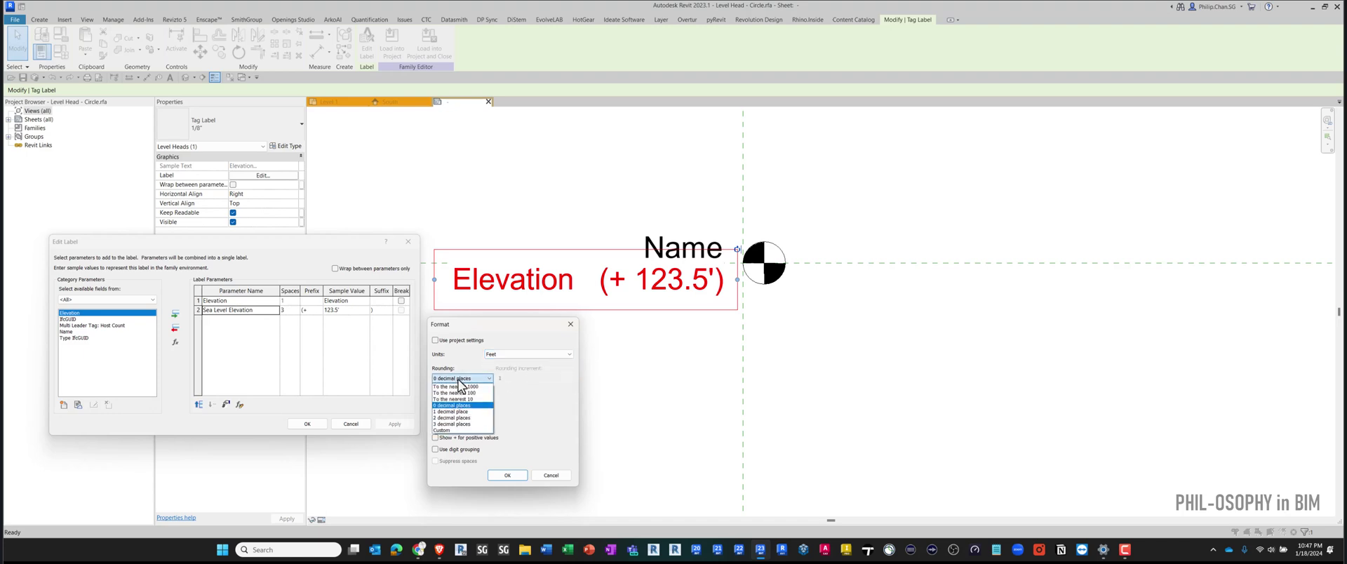
left_click(452, 418)
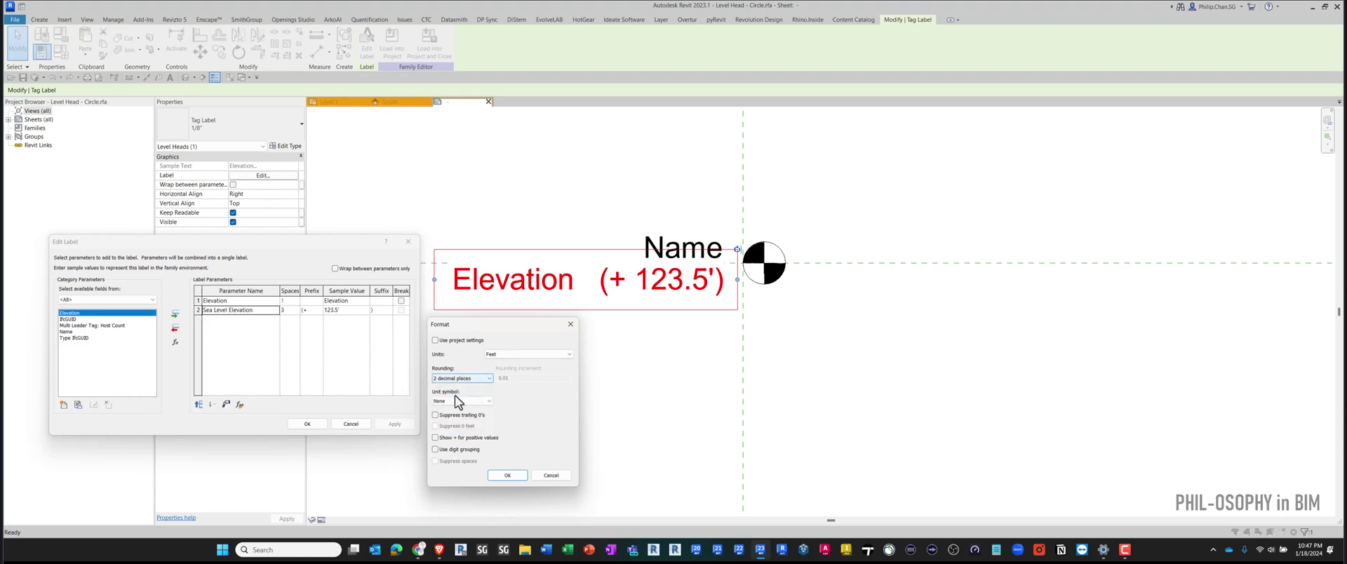
left_click(452, 401)
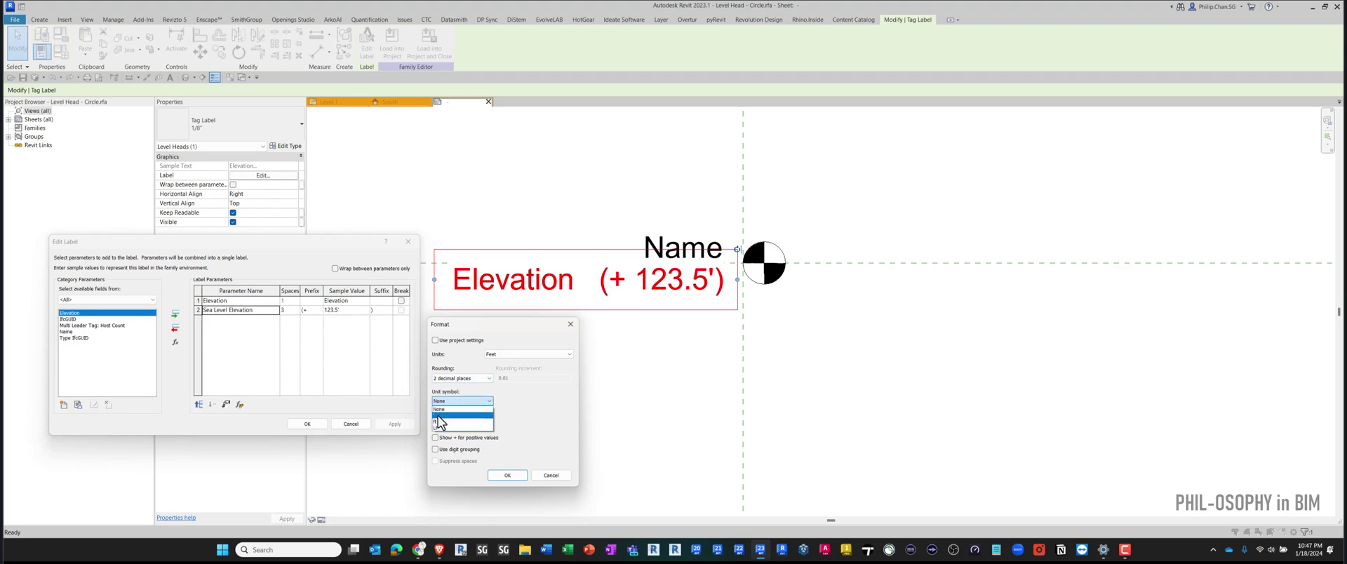
left_click(439, 415)
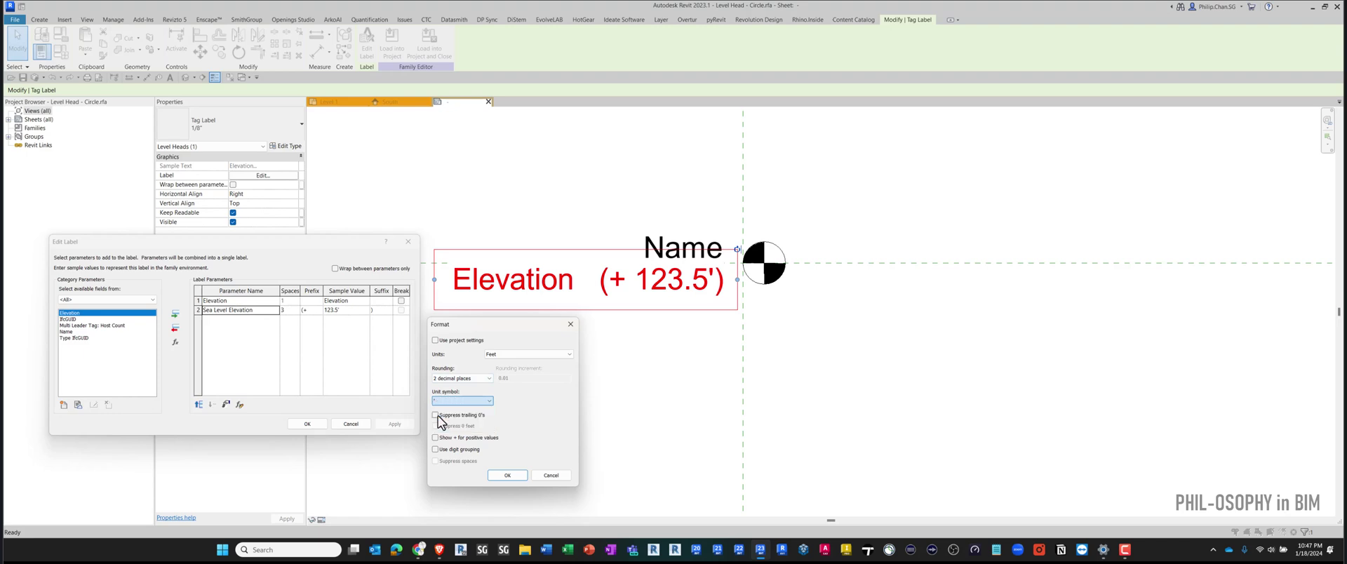
left_click(507, 475)
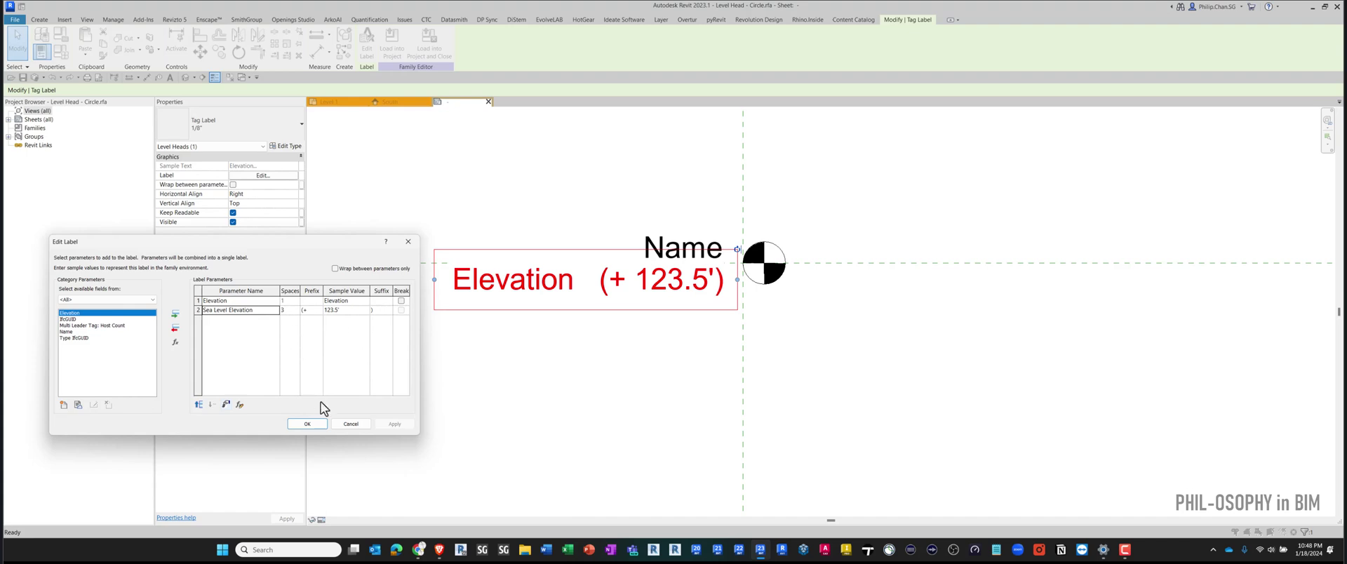
left_click(308, 424)
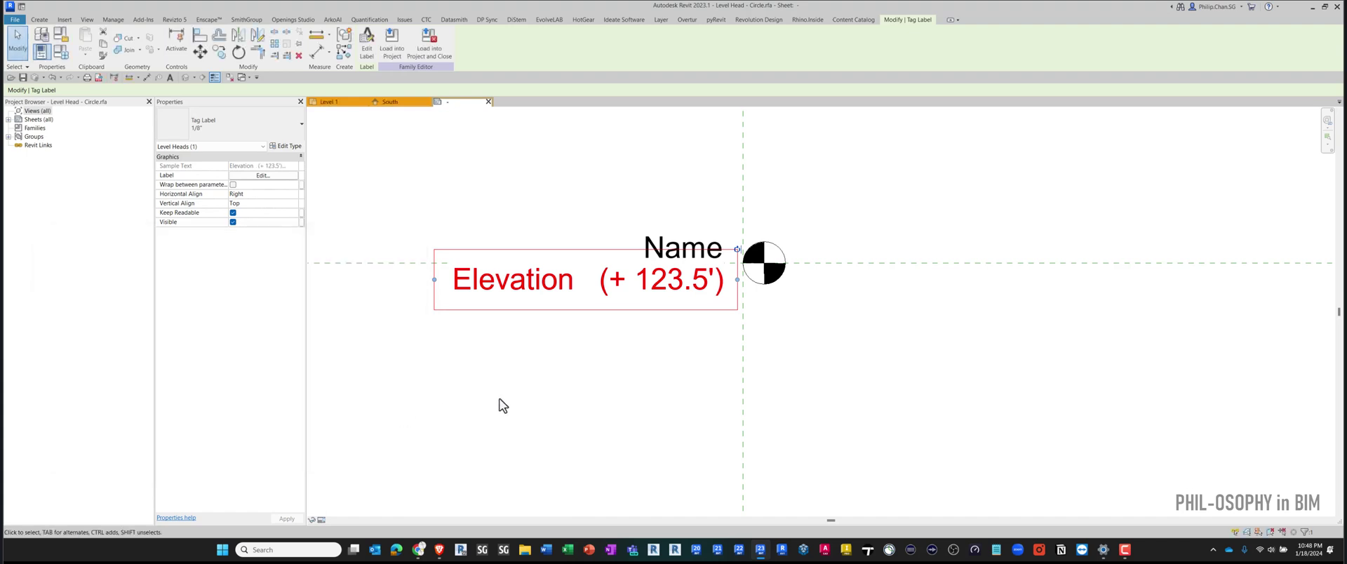
Step: Load the edited level head into Project1, overwriting the existing Level Head - Circle family without saving
key("Escape")
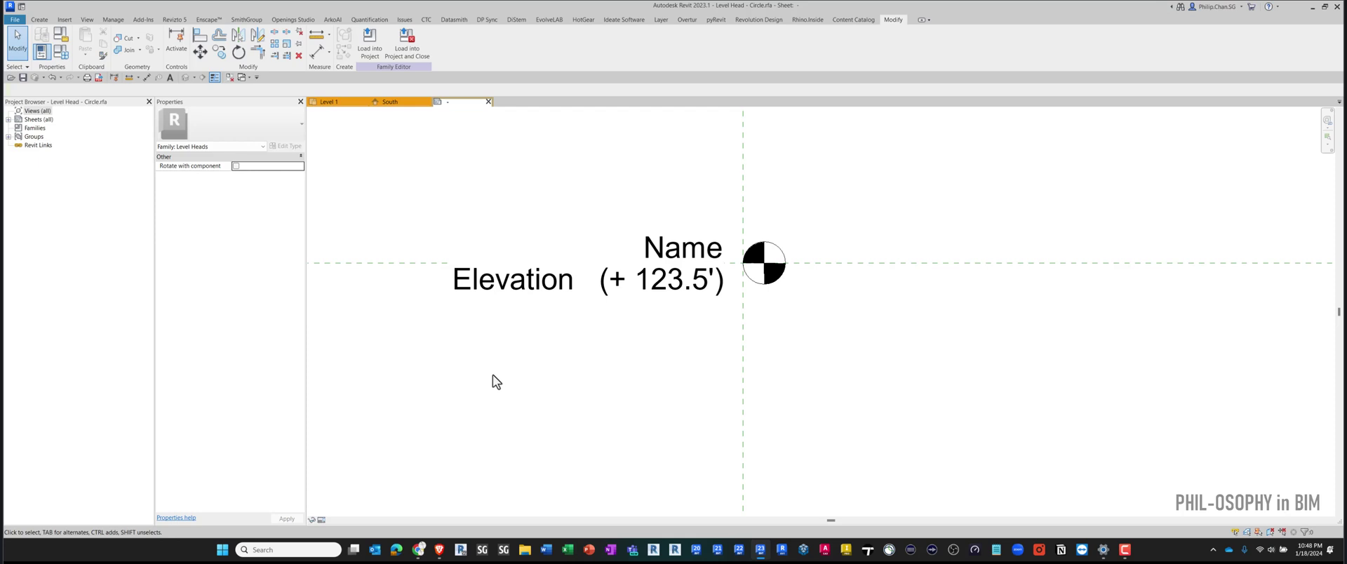
left_click(371, 52)
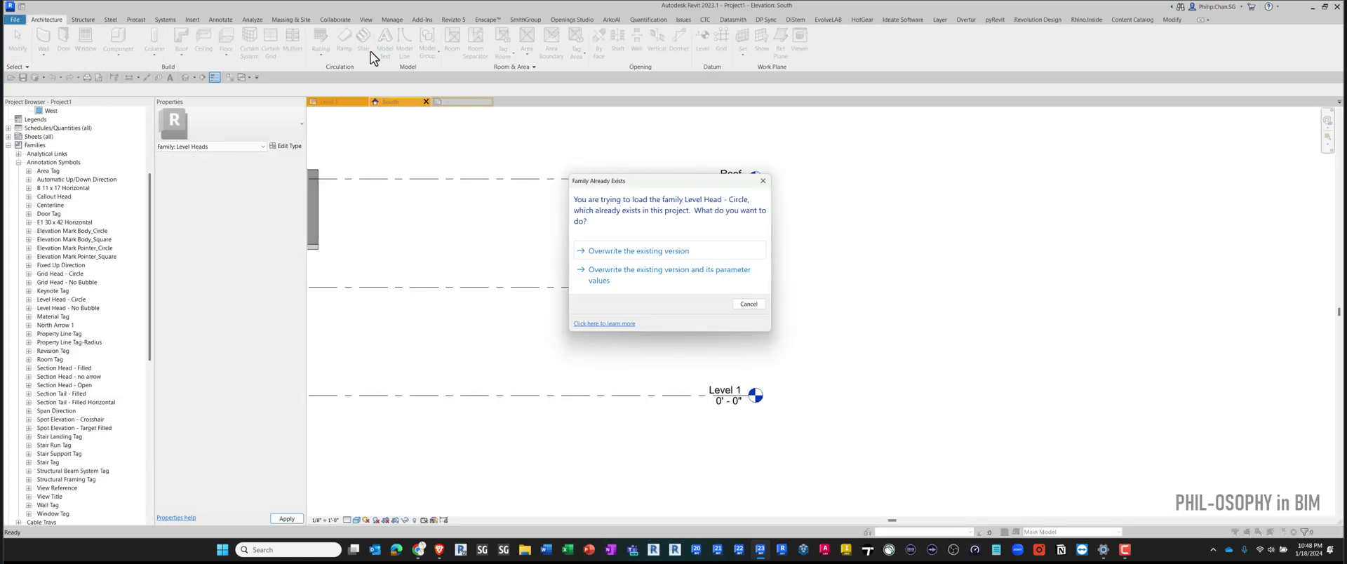
left_click(674, 254)
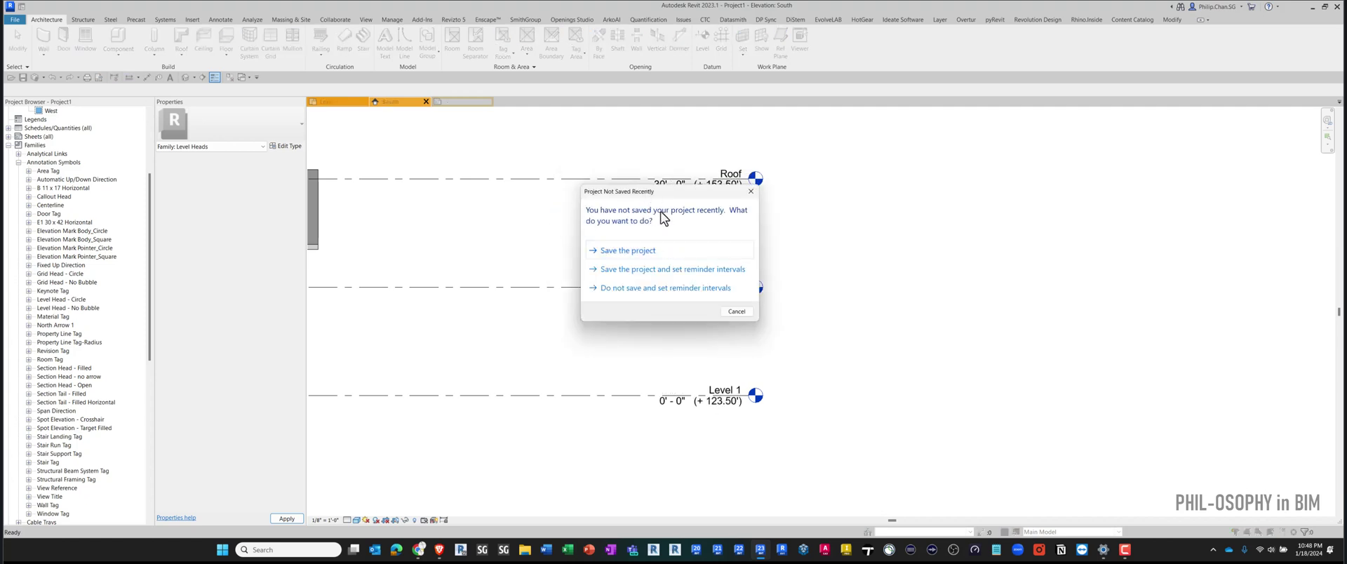
left_click(735, 311)
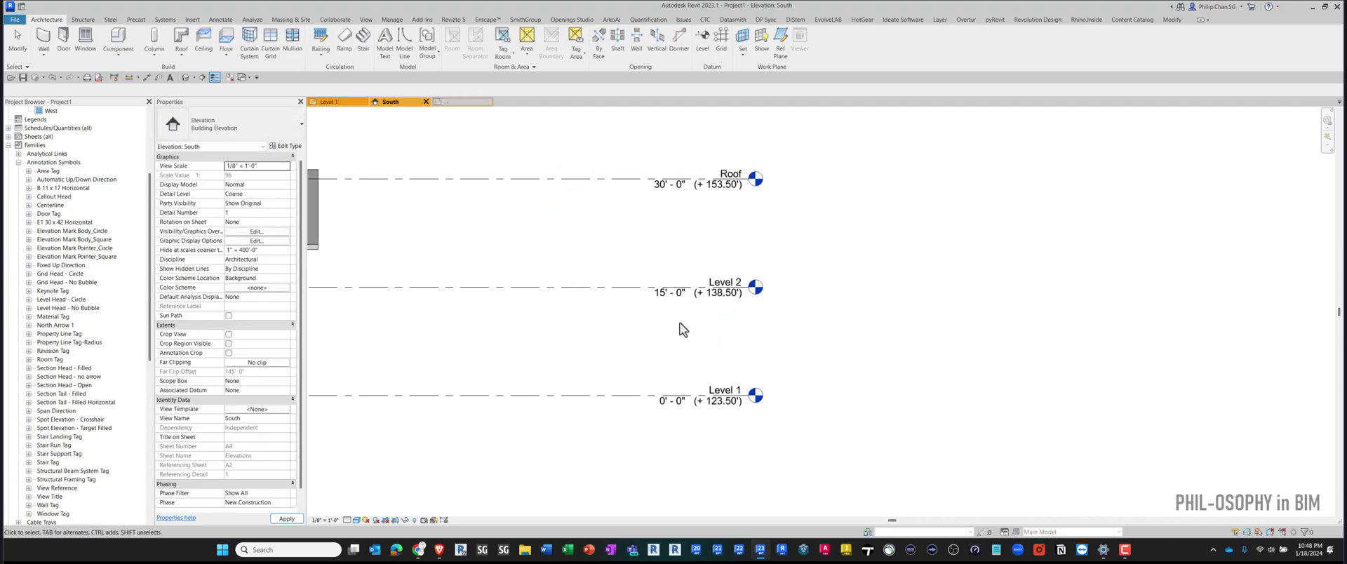
scroll(707, 335, "up", 1)
scroll(710, 349, "down", 1)
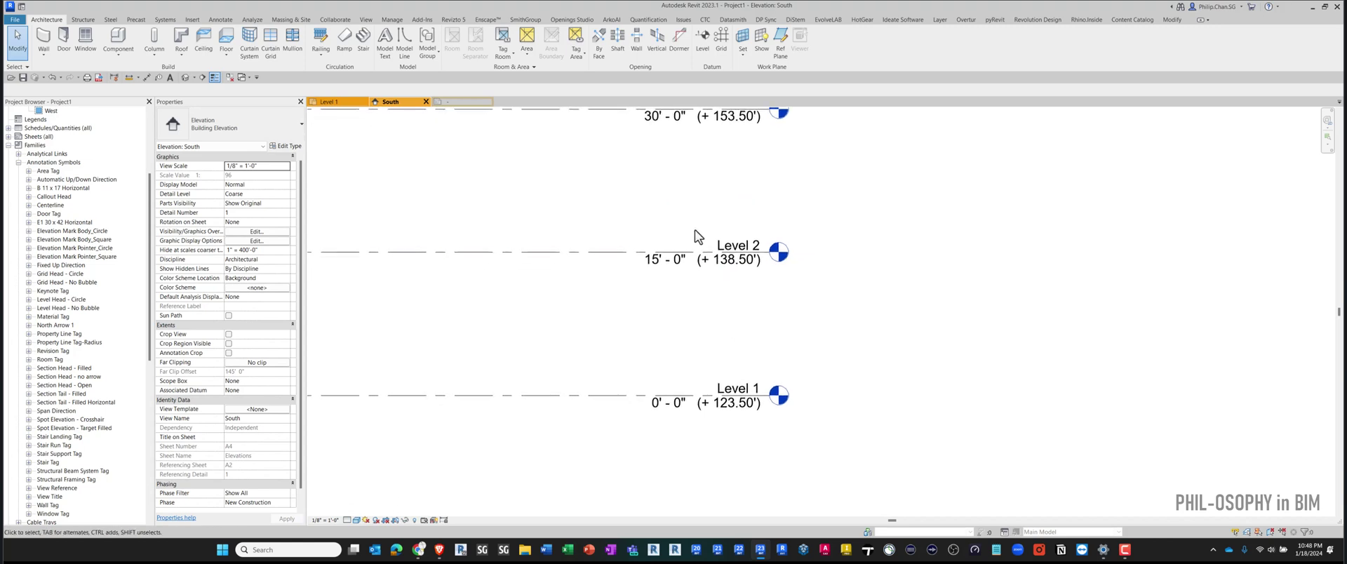
scroll(709, 294, "down", 2)
middle_click_drag(709, 324, 705, 339)
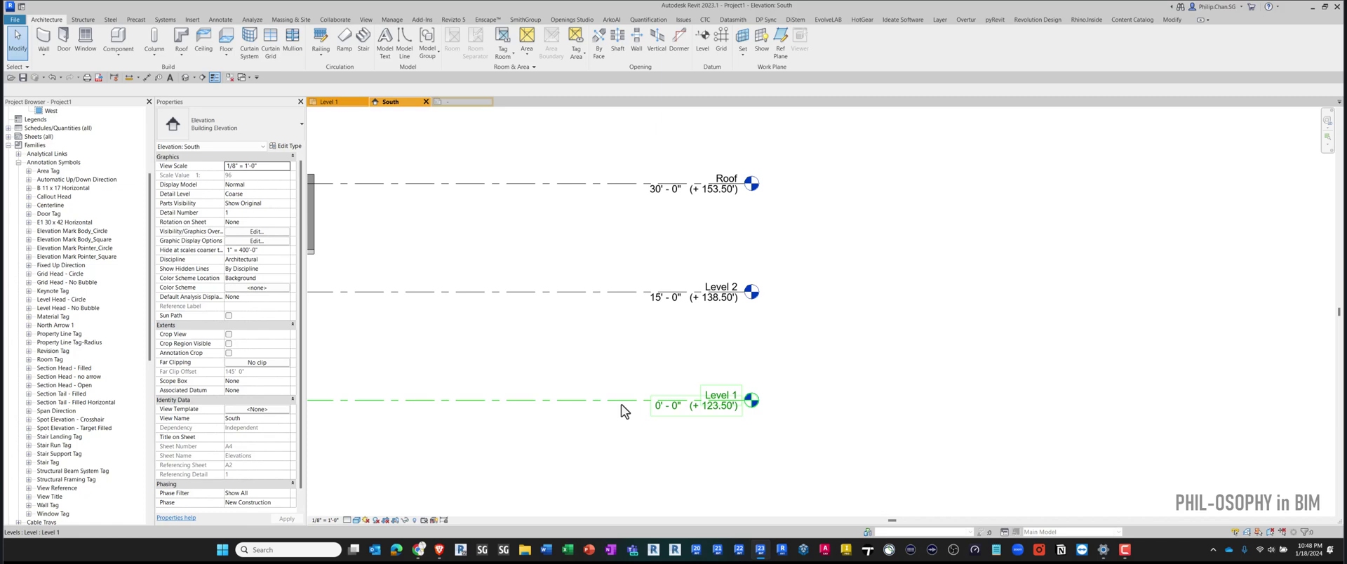
middle_click_drag(687, 388, 688, 386)
scroll(688, 393, "up", 3)
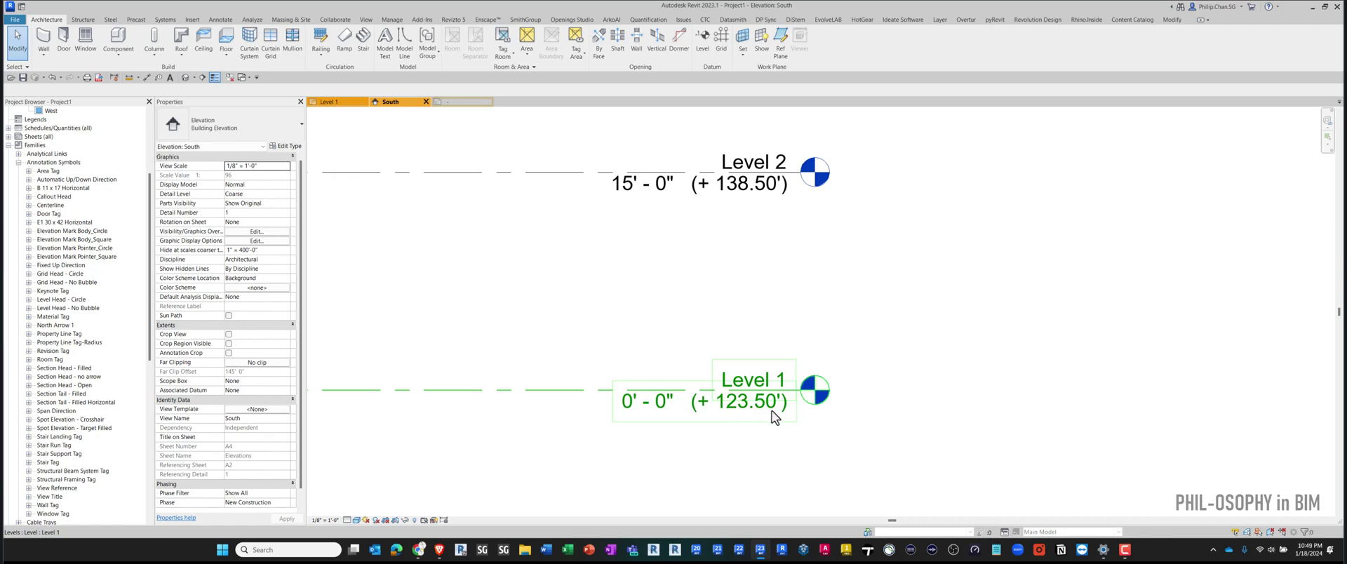
middle_click_drag(753, 414, 760, 416)
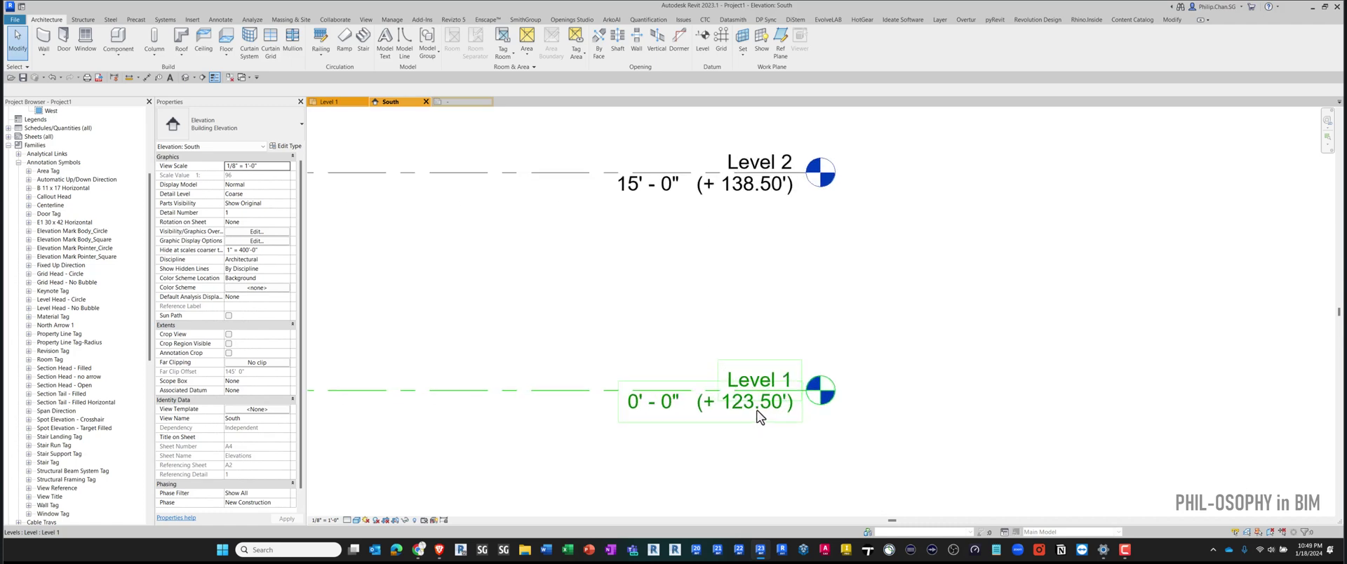
scroll(759, 416, "up", 1)
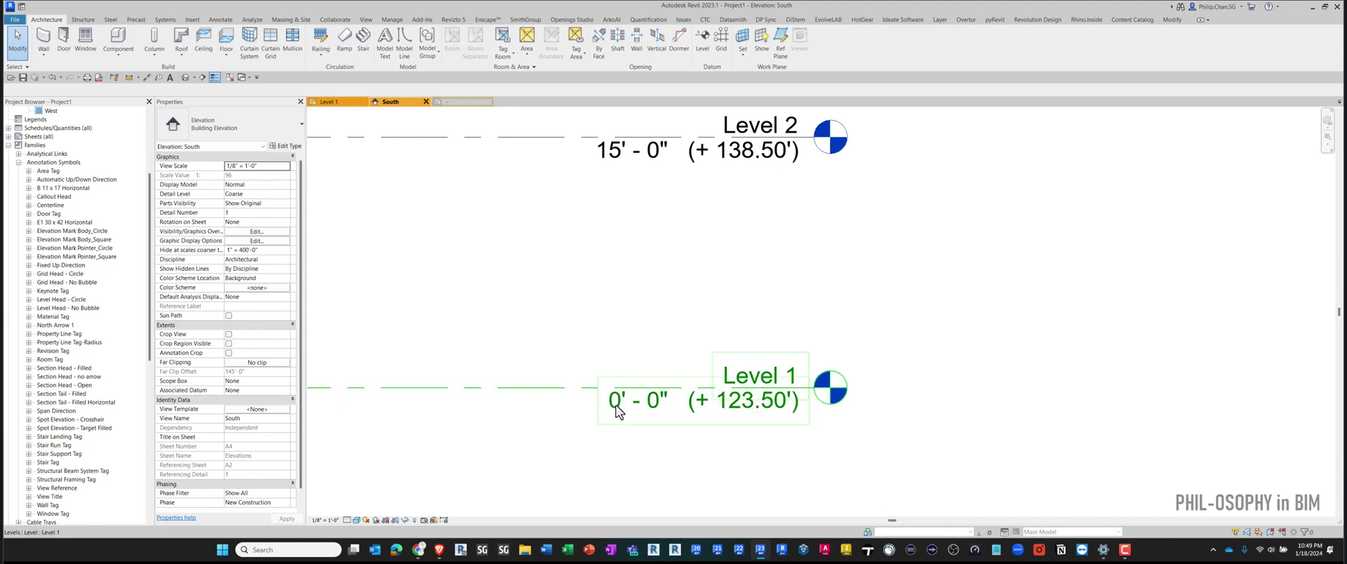
scroll(615, 412, "down", 3)
scroll(630, 331, "up", 2)
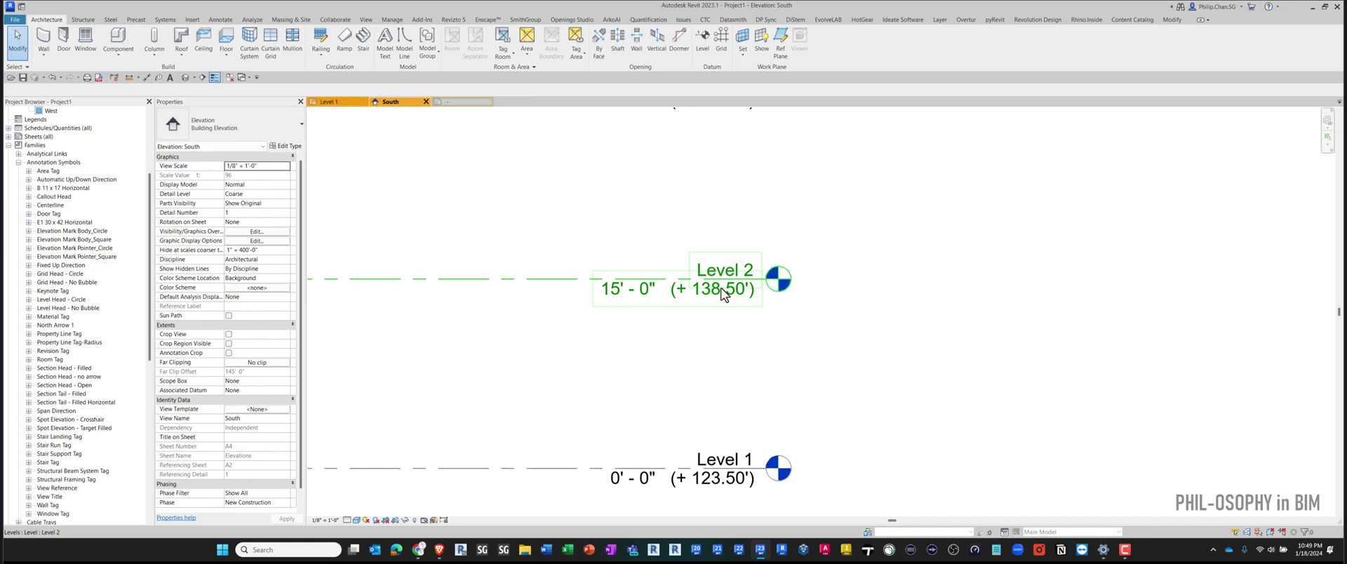
scroll(727, 292, "down", 2)
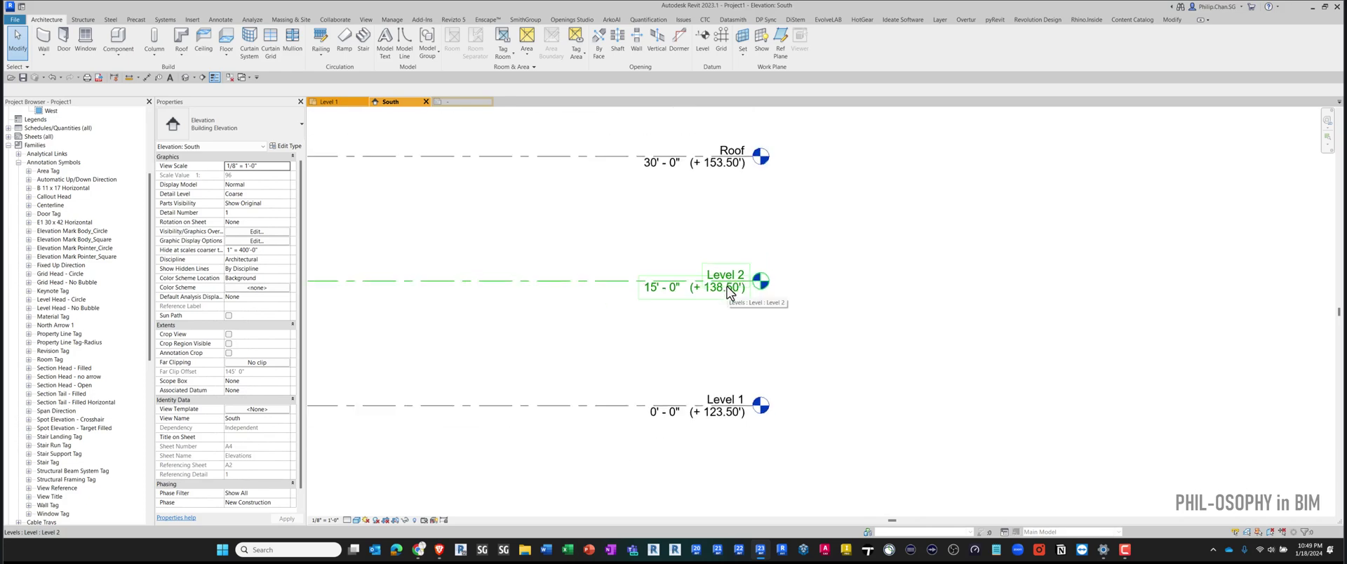
middle_click_drag(690, 289, 655, 322)
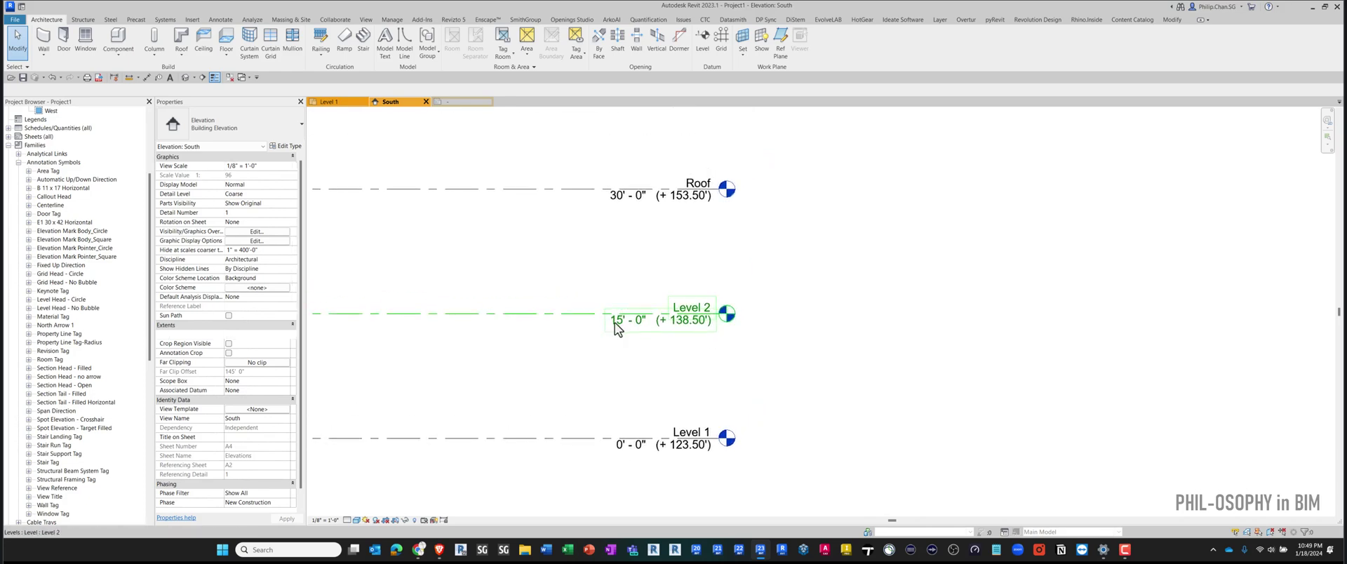
Step: Change Level 2's Elevation parameter to 16' - 9" through its elevation label, then deselect it
left_click(565, 323)
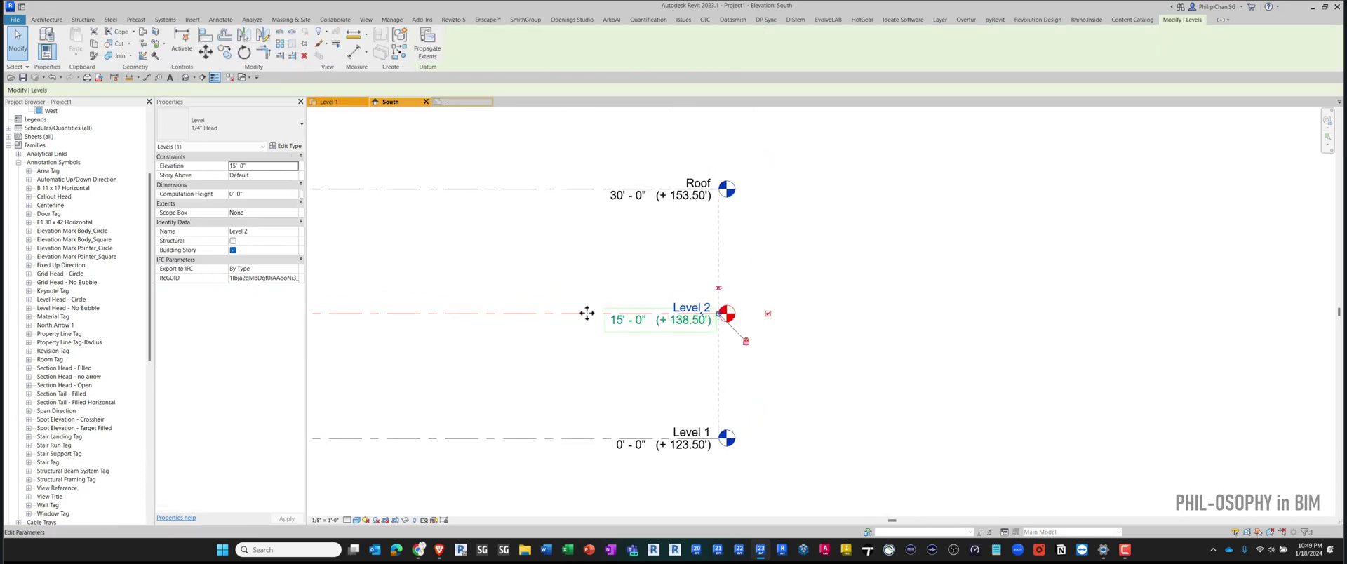
scroll(589, 334, "up", 2)
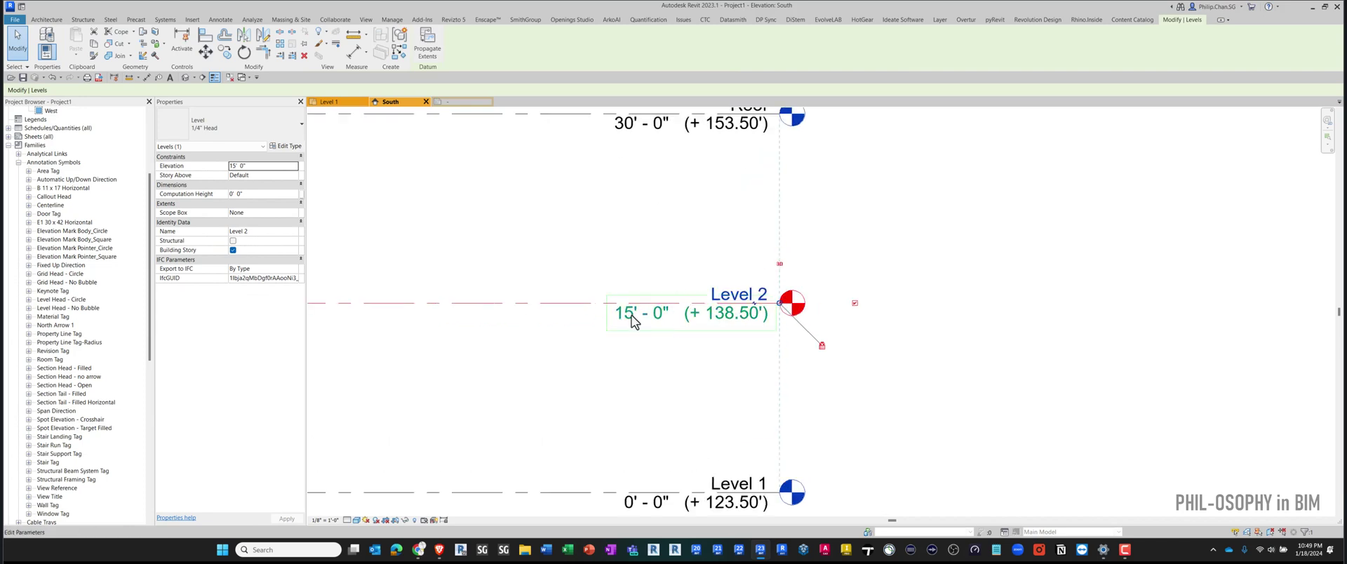
left_click(624, 325)
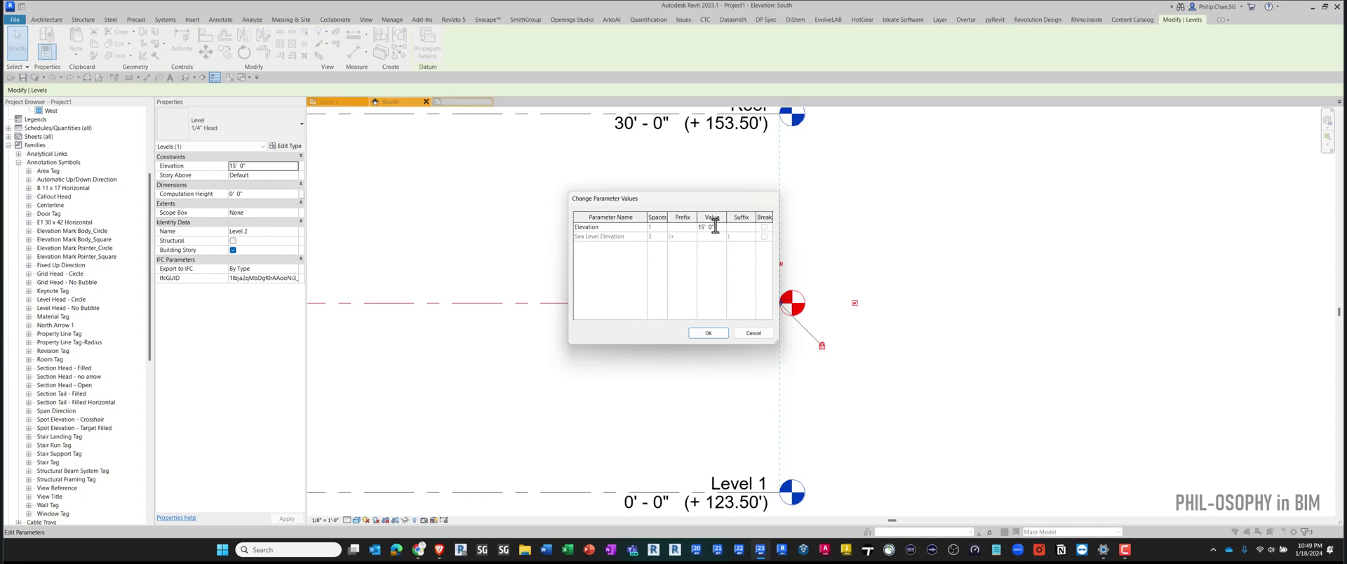
left_click(711, 226)
type("16 9")
left_click(707, 333)
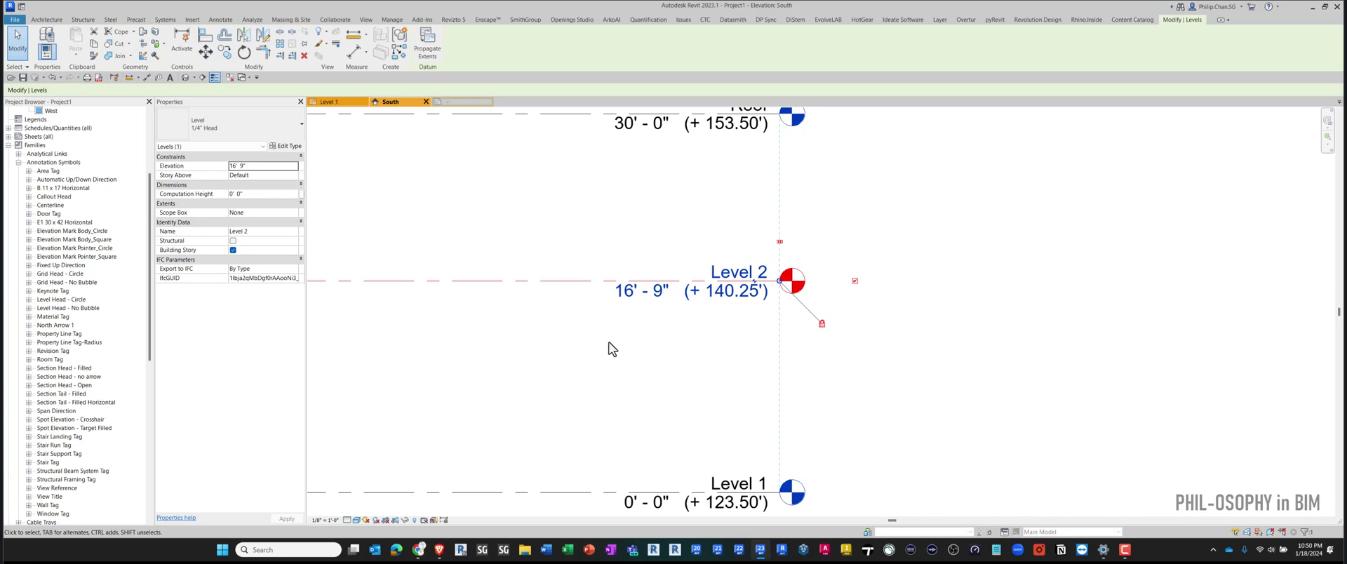
scroll(609, 343, "down", 1)
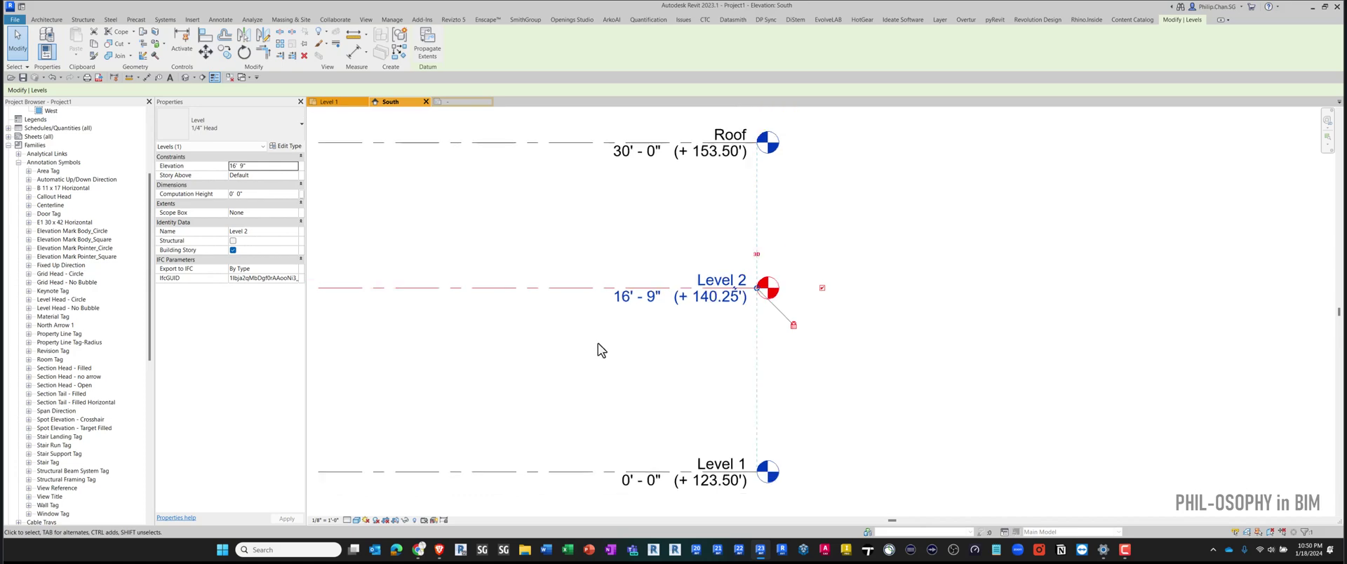
left_click(598, 353)
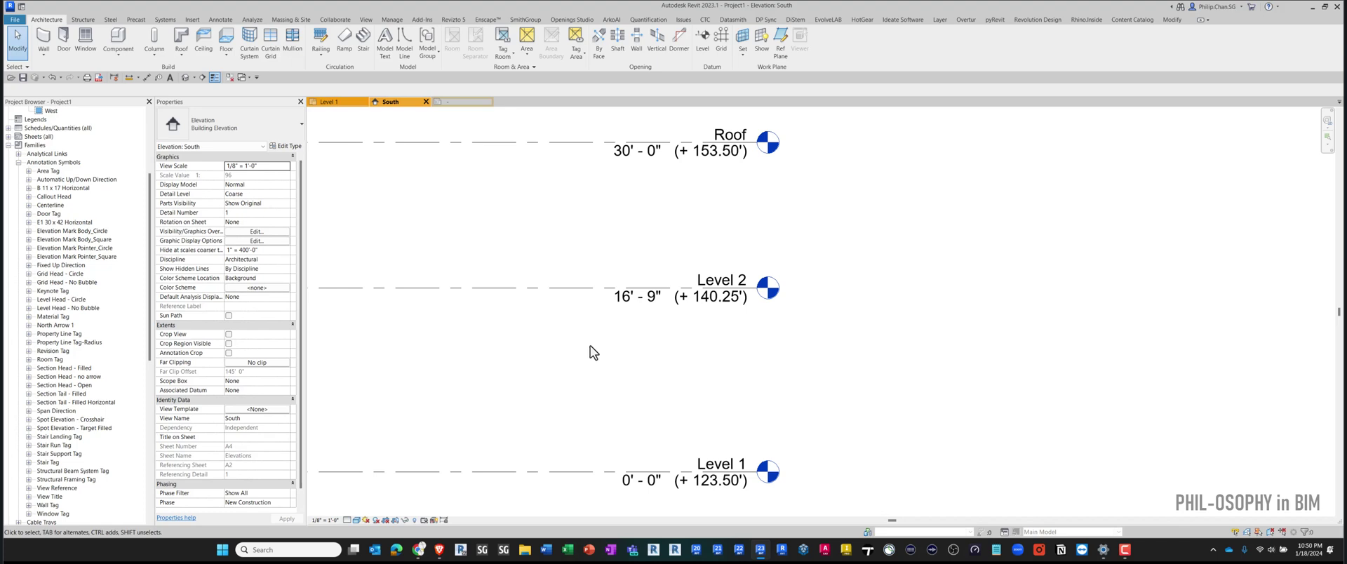
left_click(461, 104)
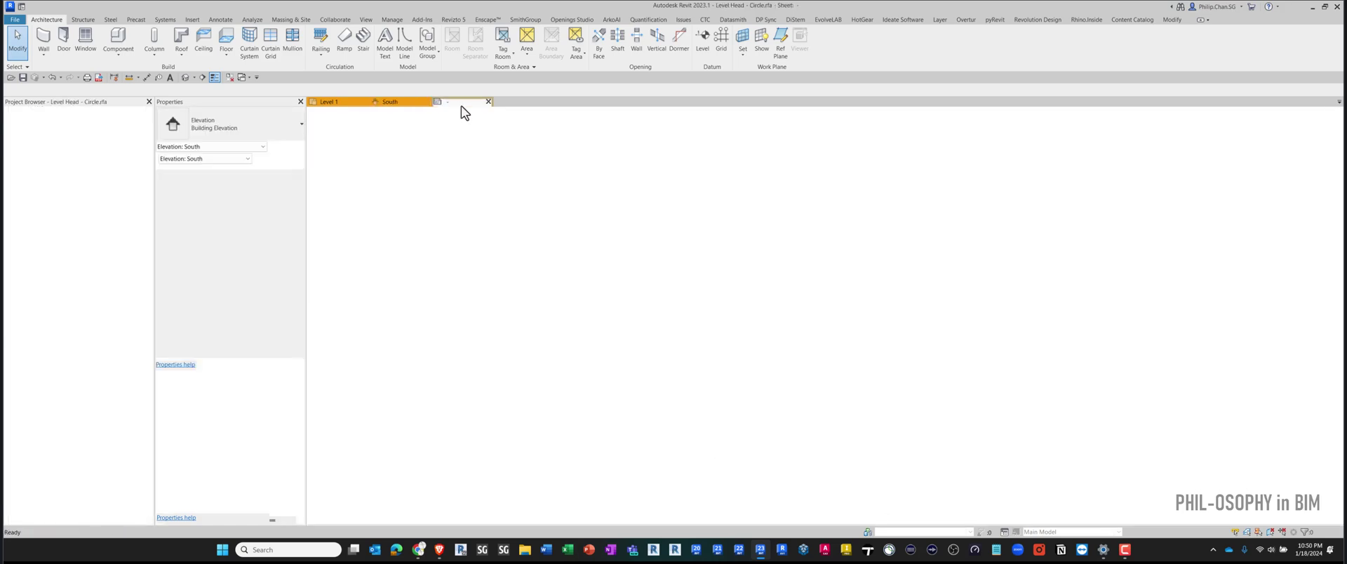
left_click(626, 293)
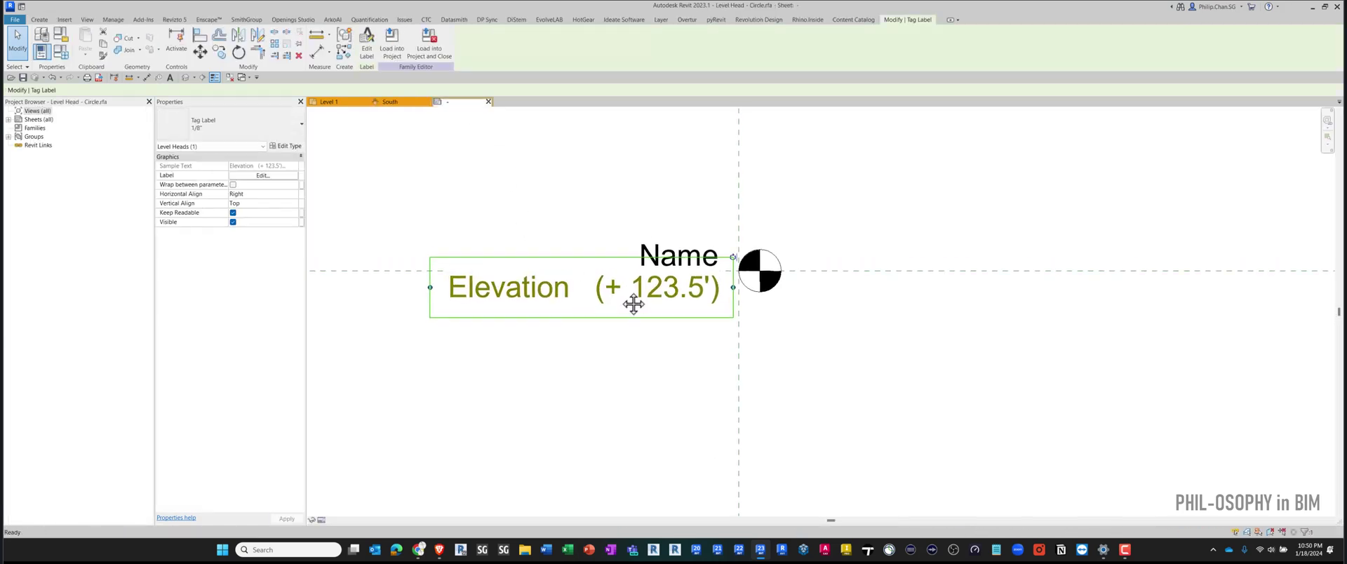
left_click(367, 39)
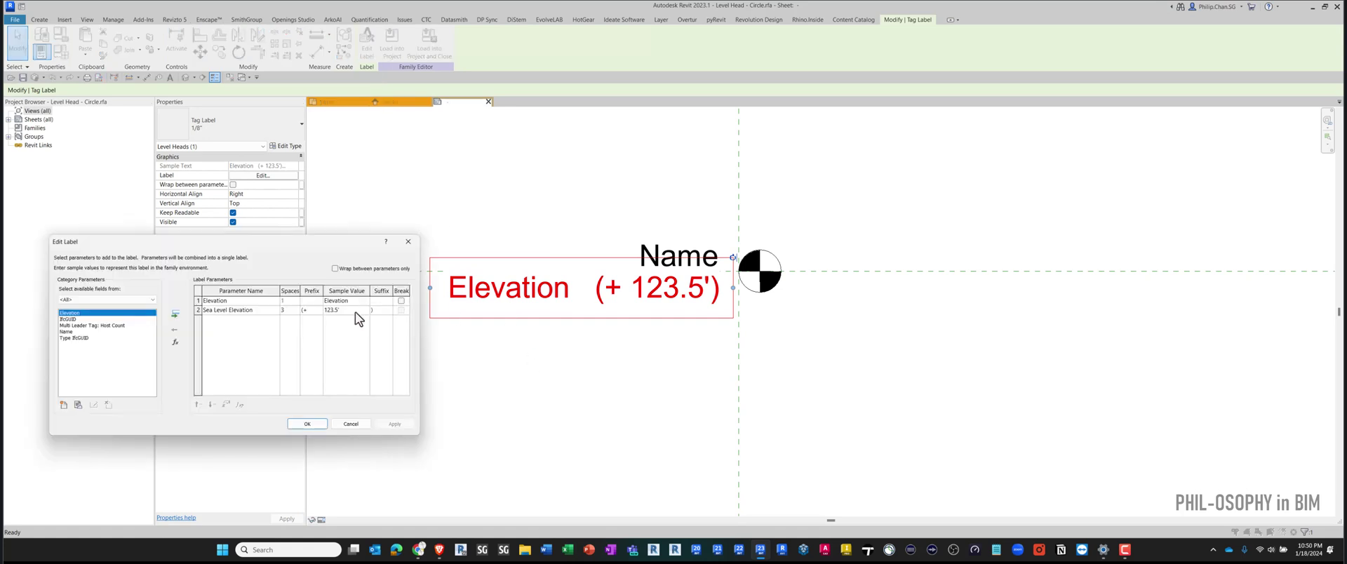
left_click(251, 313)
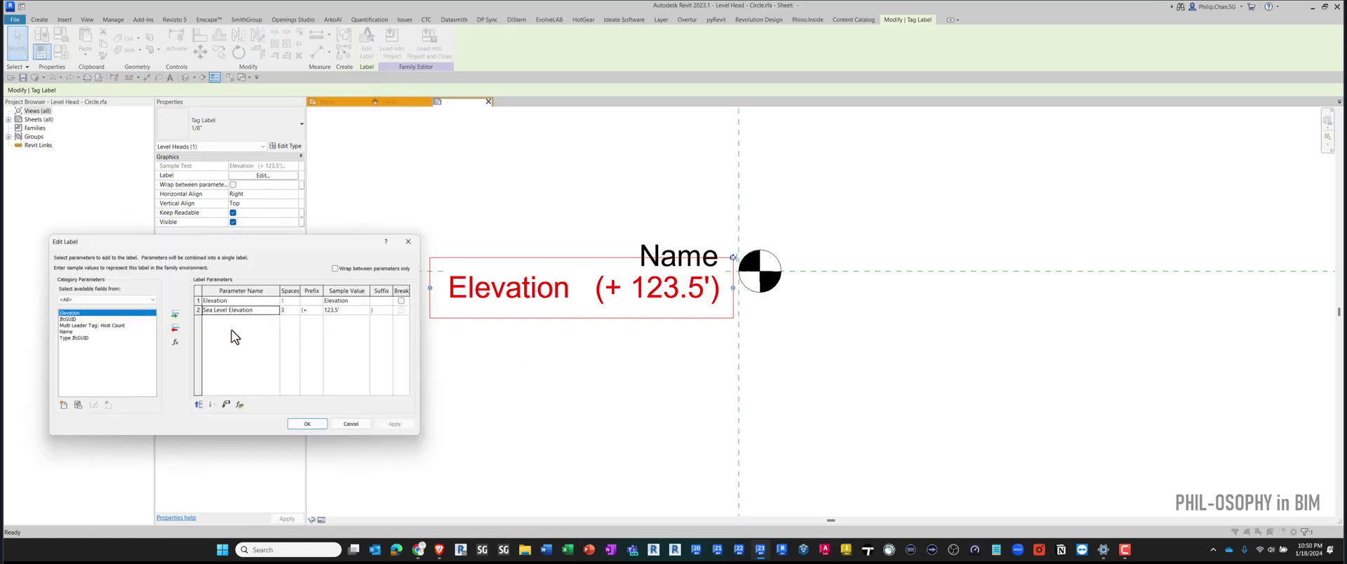
left_click(240, 406)
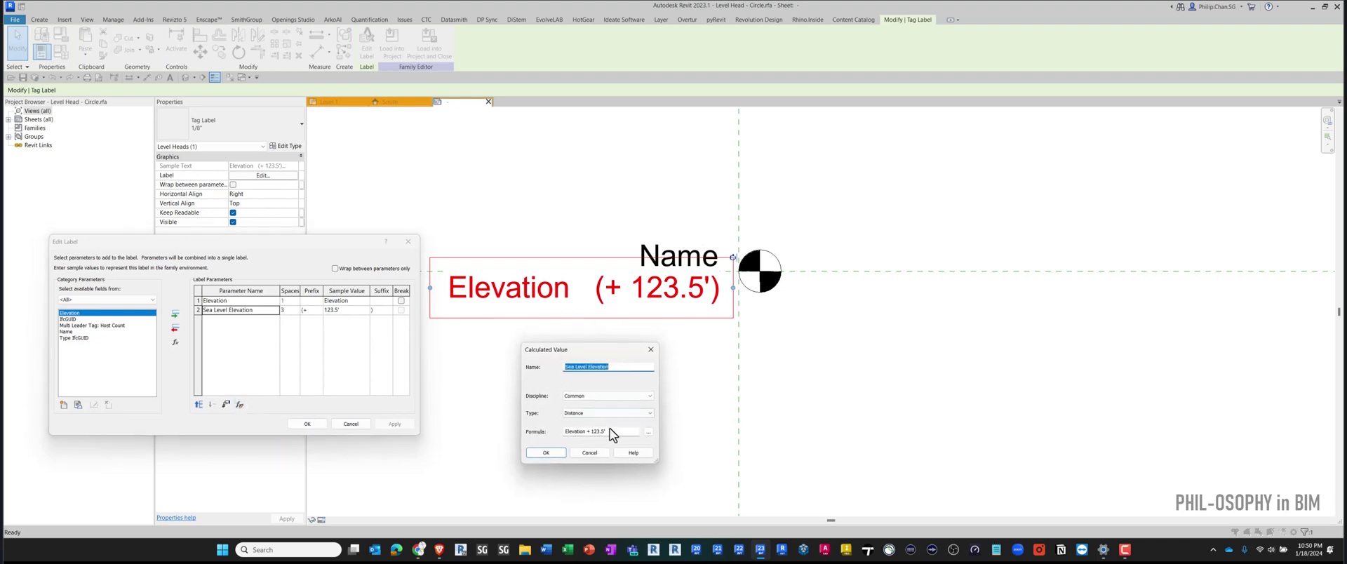
left_click(616, 431)
left_click_drag(608, 432, 591, 432)
left_click(611, 432)
left_click(597, 454)
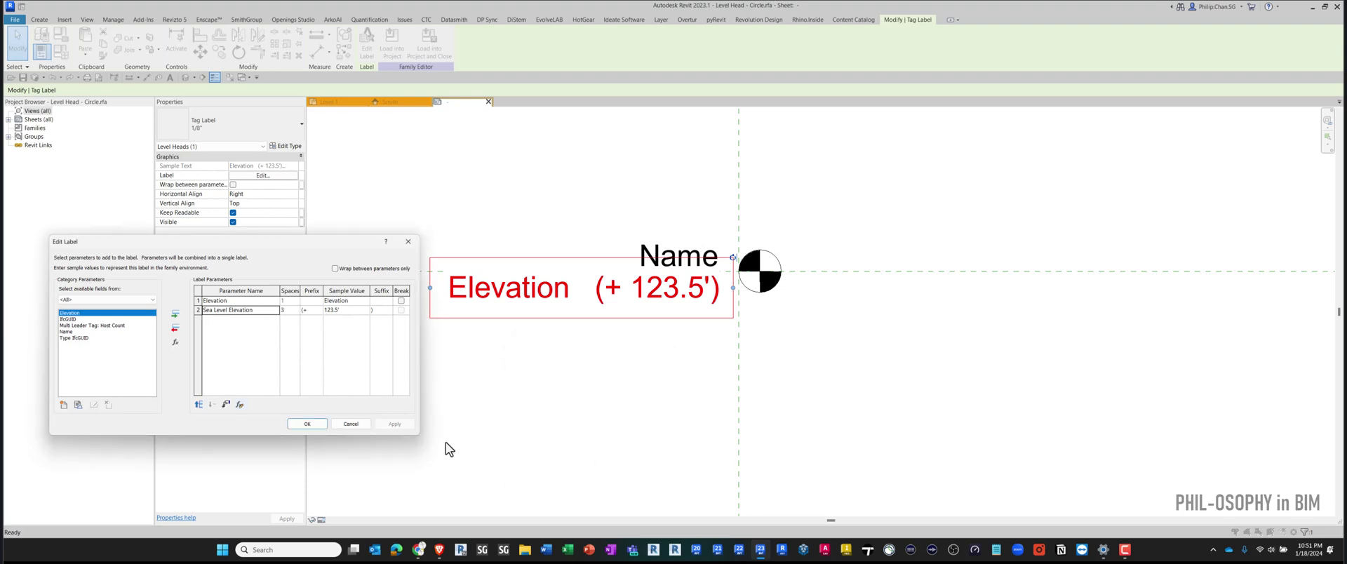
left_click(351, 423)
left_click(390, 102)
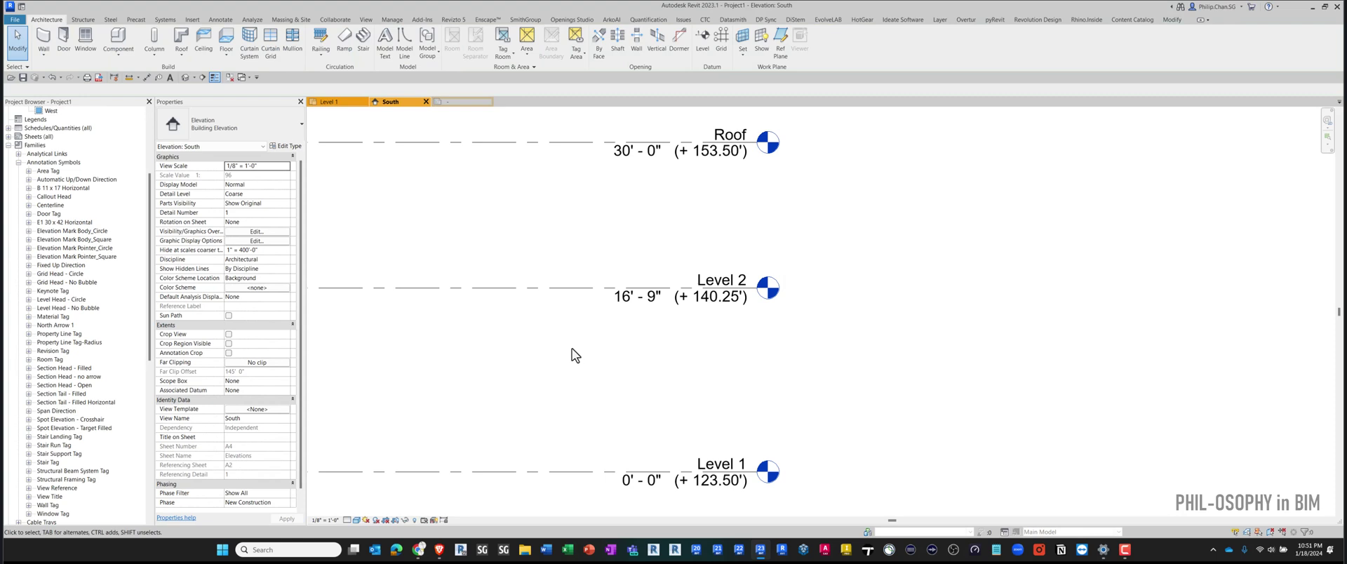
scroll(575, 353, "down", 1)
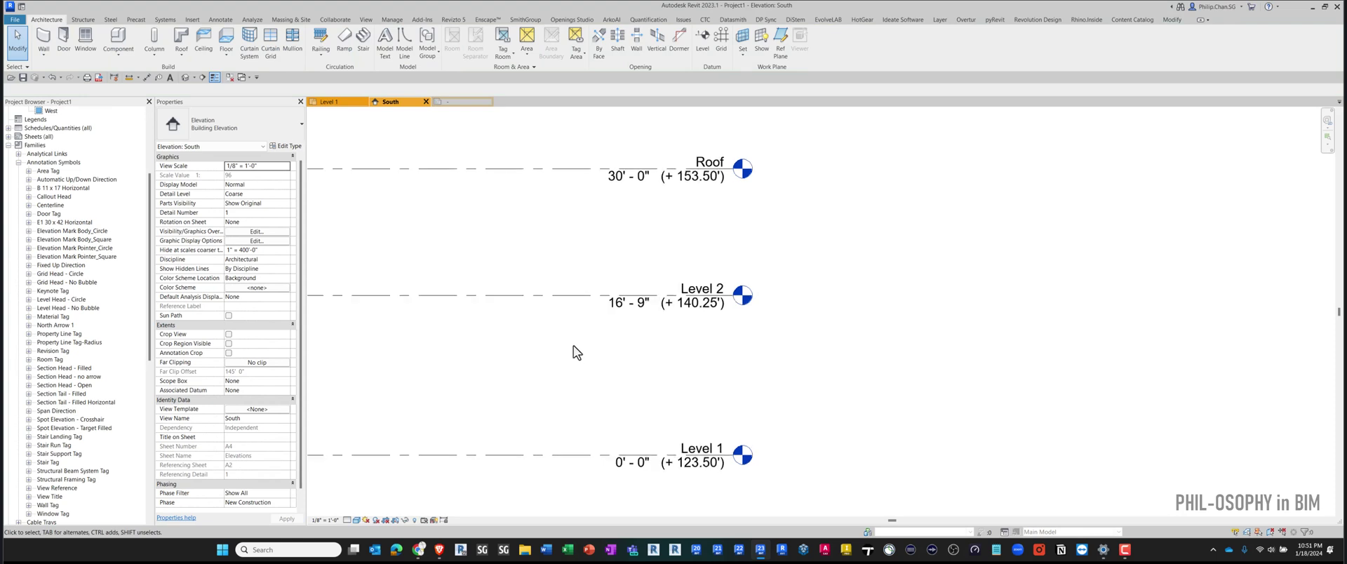